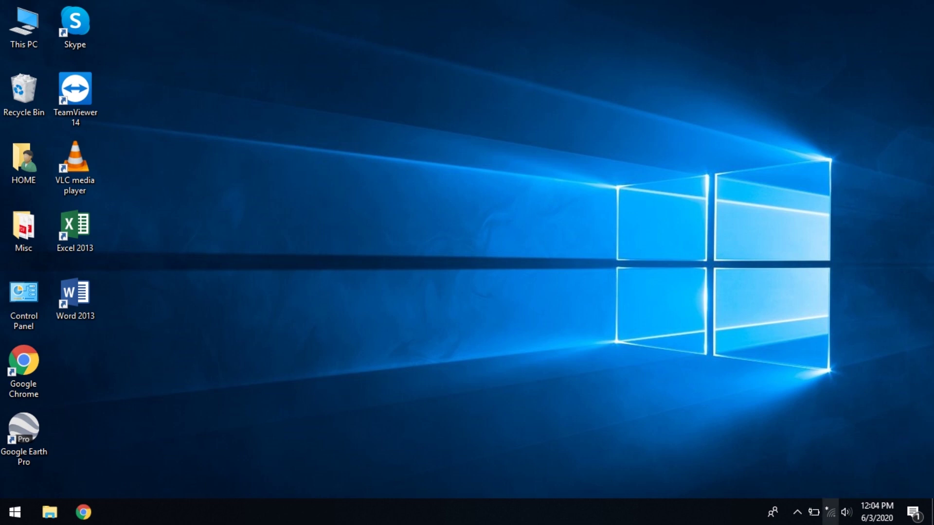
- Join the TP-LINK_E9FF91 Wi-Fi network with its security key, then close the network panel
left_click(831, 512)
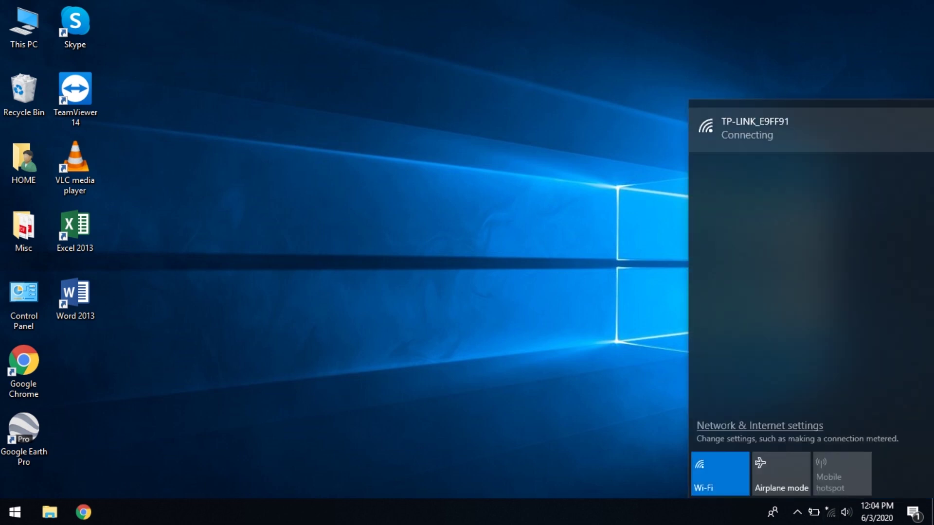
left_click(755, 128)
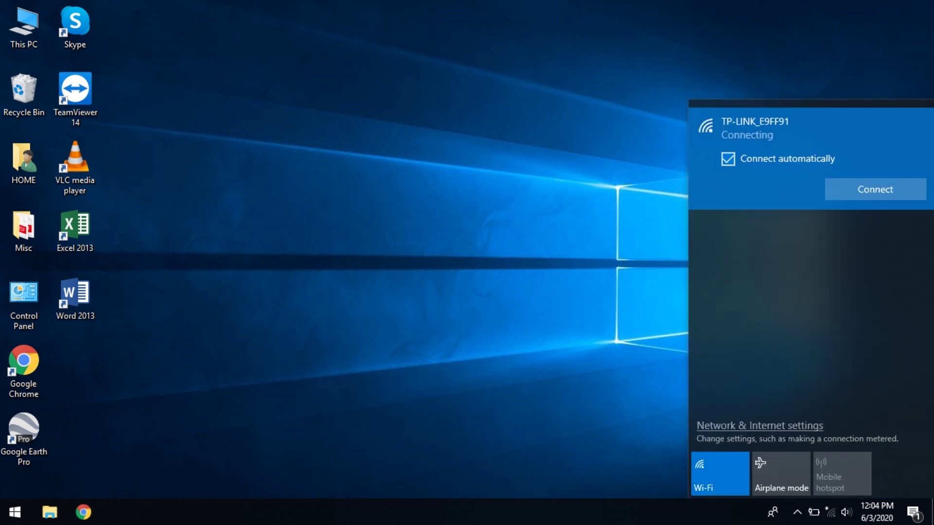
left_click(875, 189)
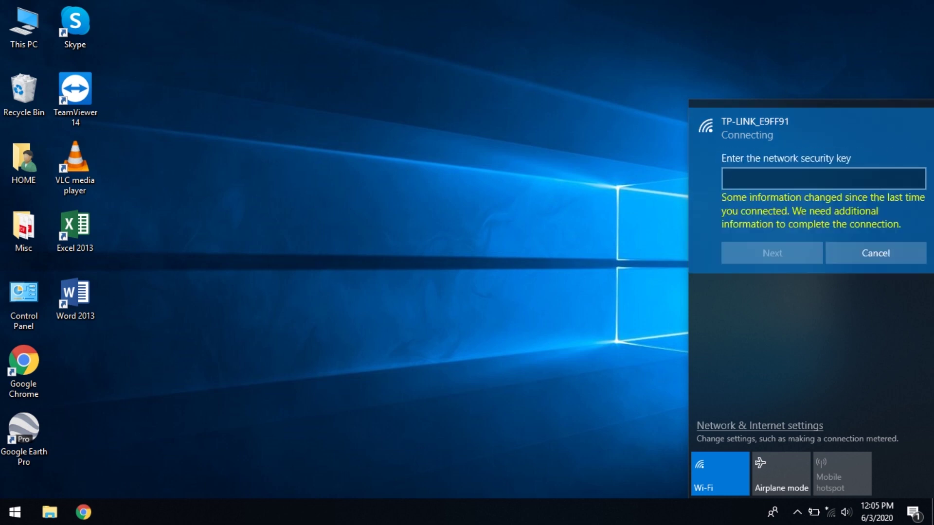
type("****")
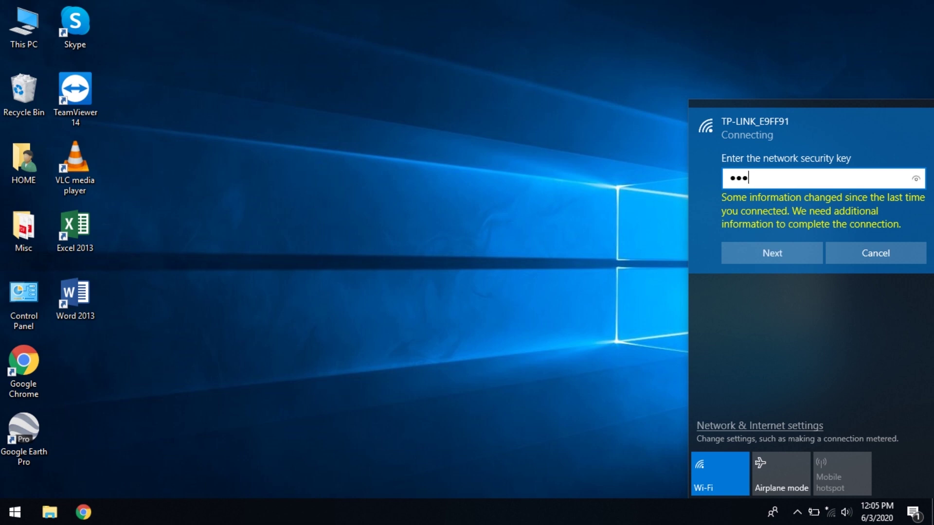
type("****")
key("Tab")
key("Return")
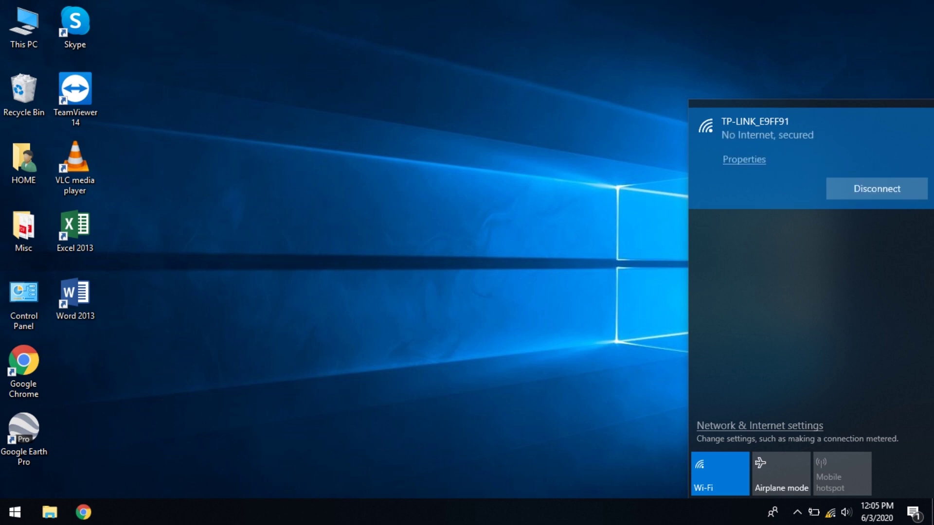
key("Escape")
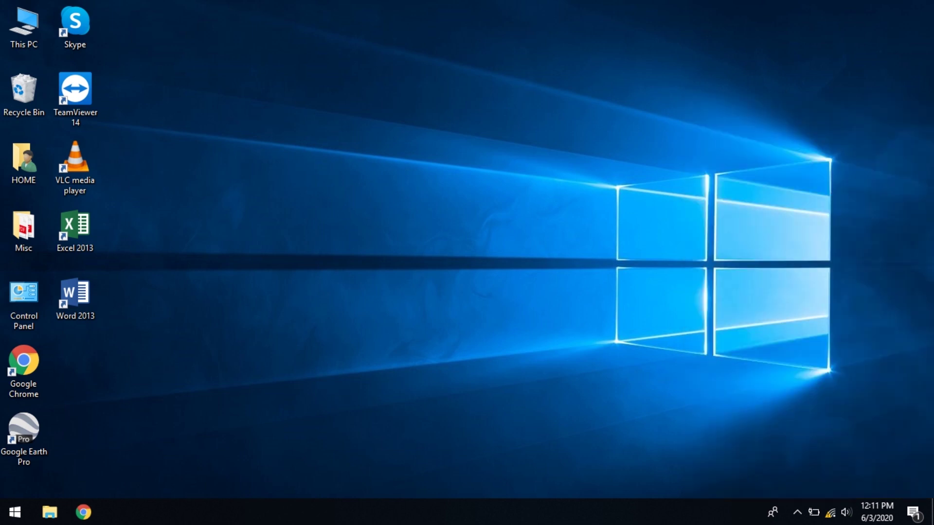
- Load the tplinkmodem.net router login page in a Chrome incognito tab
left_click(23, 369)
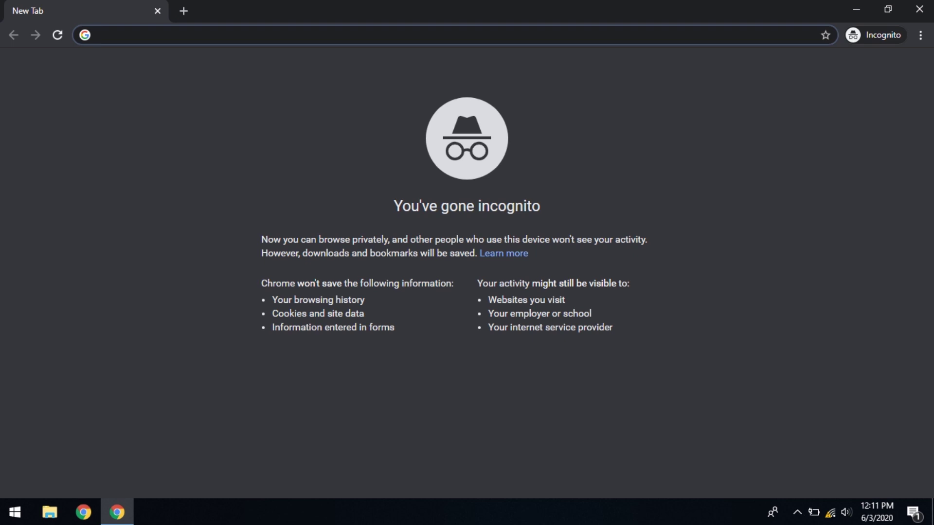
type("192.")
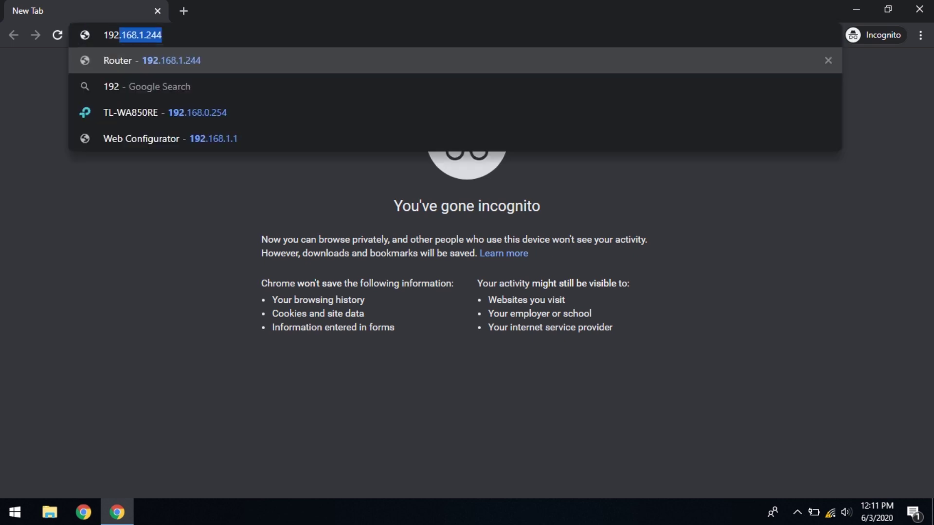
type("168.1.1/login_security.html")
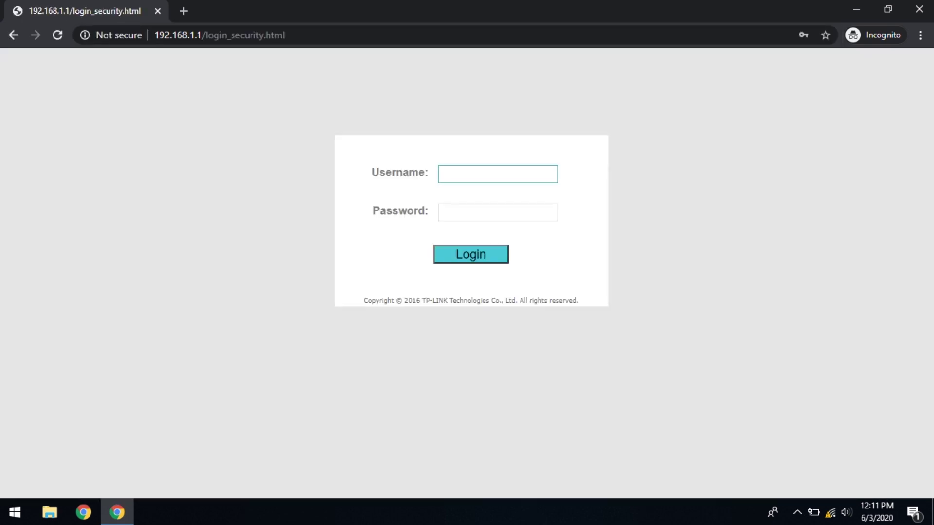
left_click(184, 11)
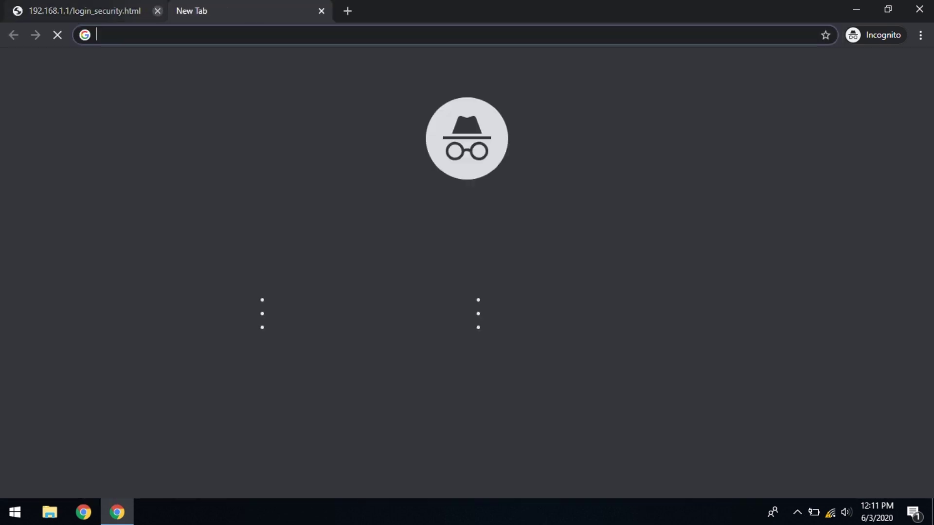
left_click(157, 11)
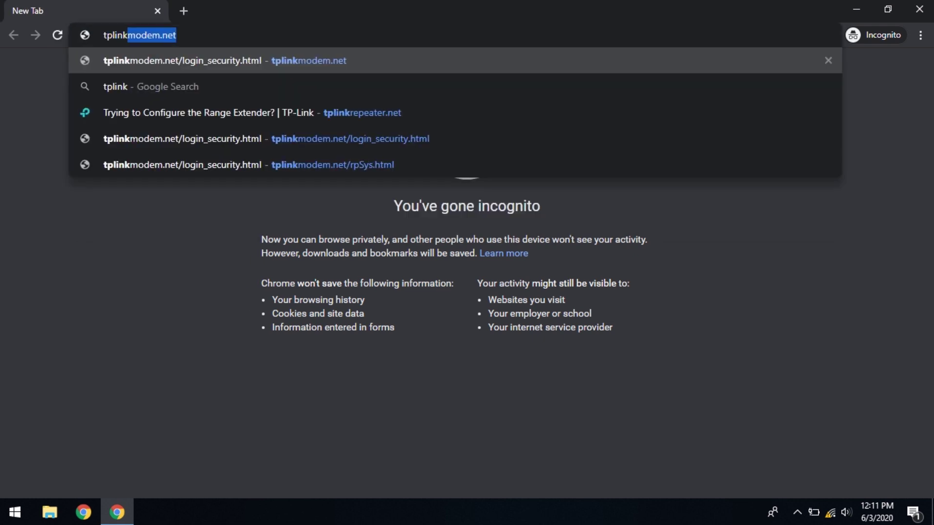
left_click(154, 35)
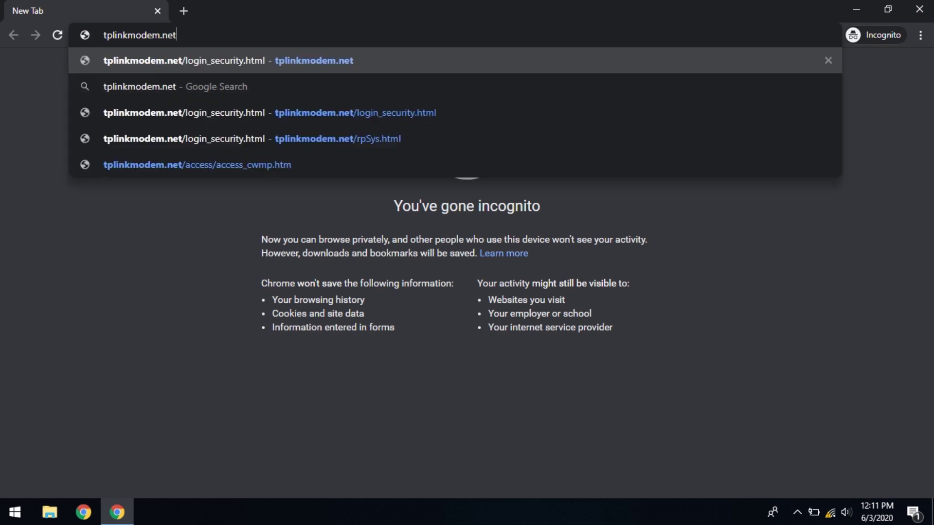
key("Return")
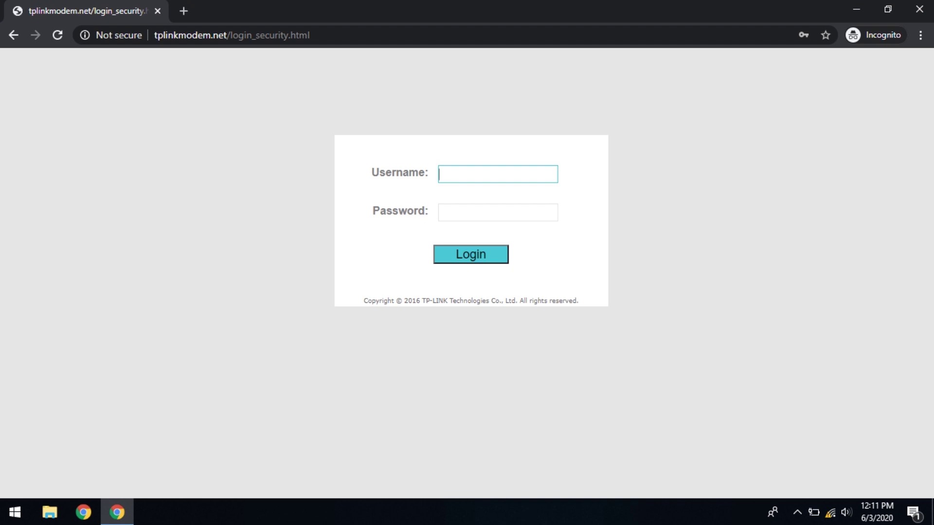
- Sign in as admin with the router password and skip the Quick Start wizard
key("Tab")
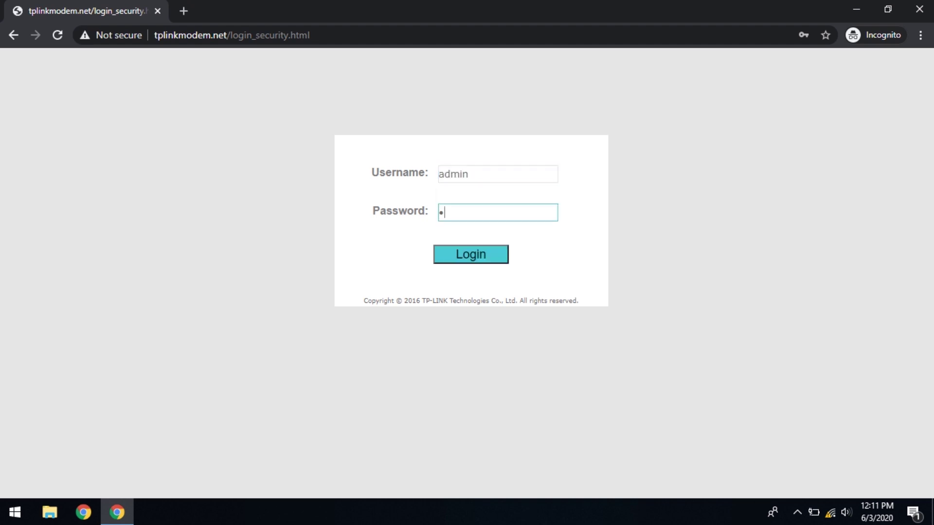
key("ctrl+v")
key("Return")
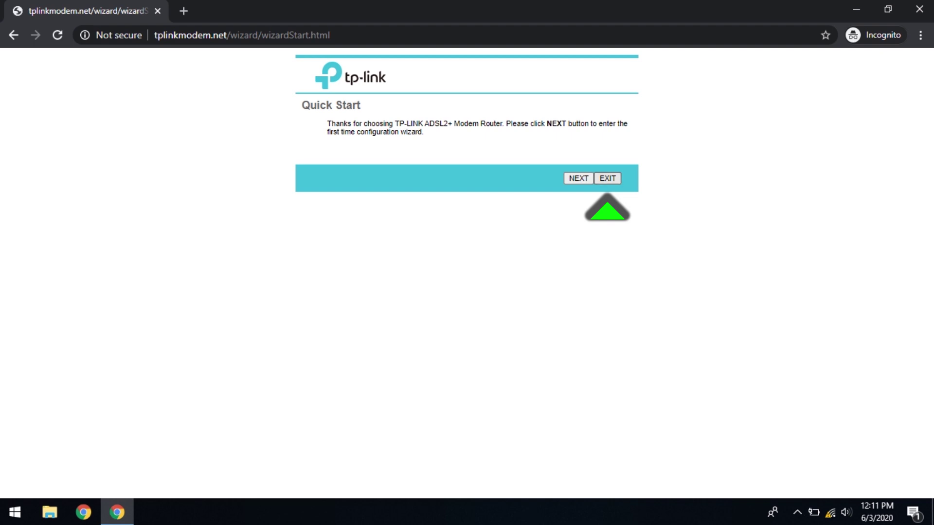
left_click(607, 178)
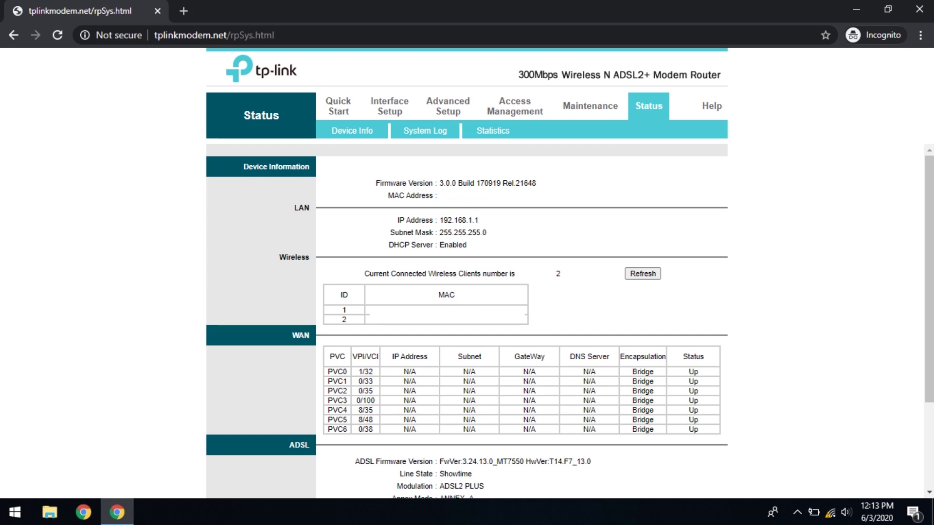
- In the ATM virtual circuit settings, save PVC2, PVC3 and PVC4 as deactivated
left_click(389, 106)
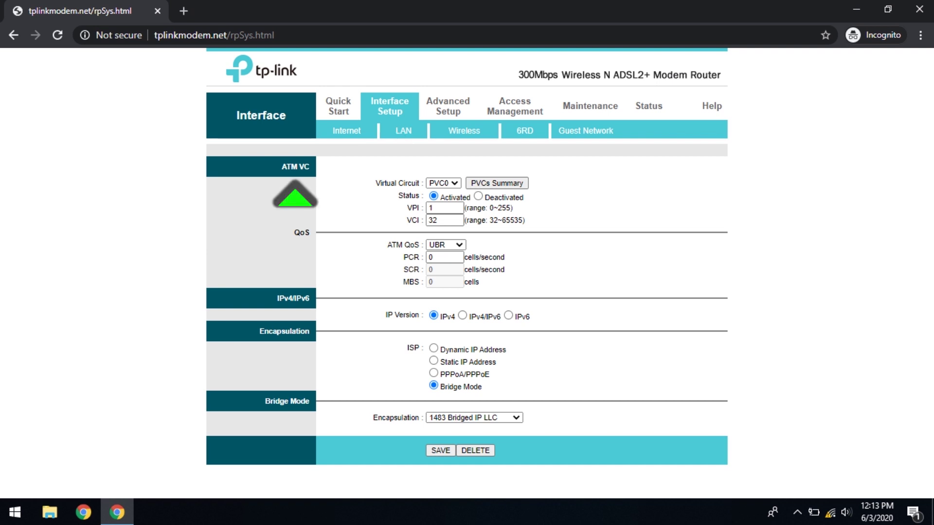
left_click(443, 183)
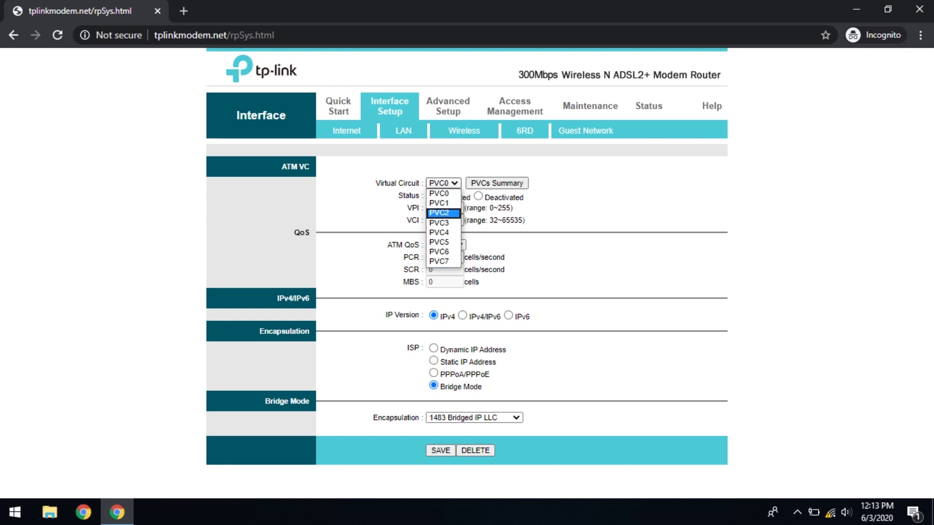
key("Return")
left_click(478, 196)
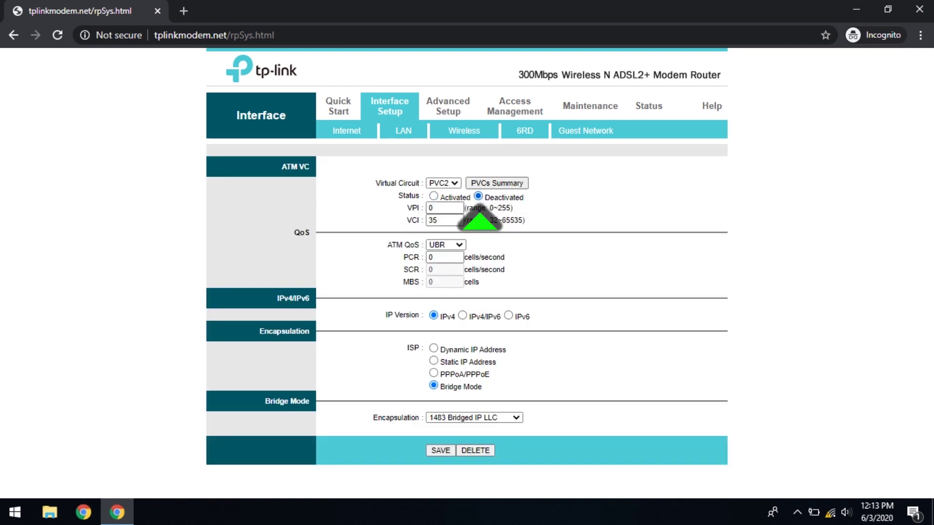
left_click(440, 450)
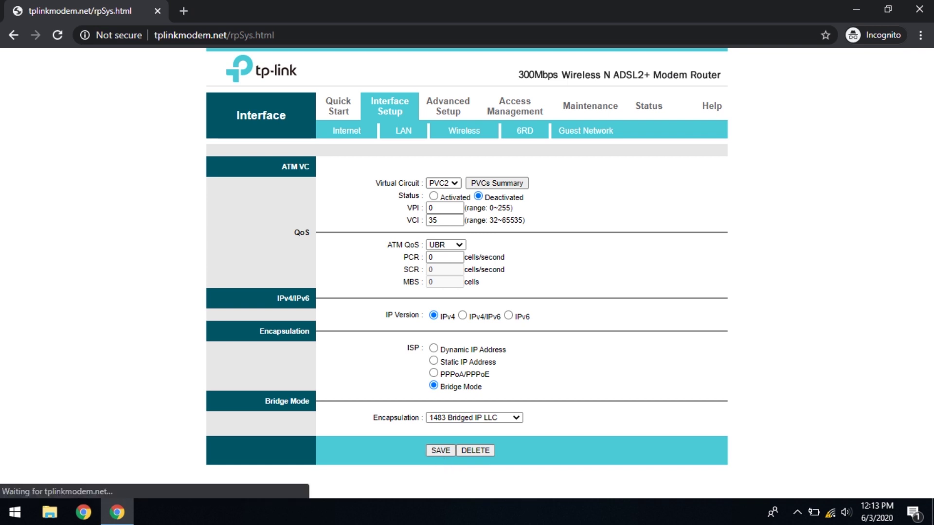
left_click(443, 183)
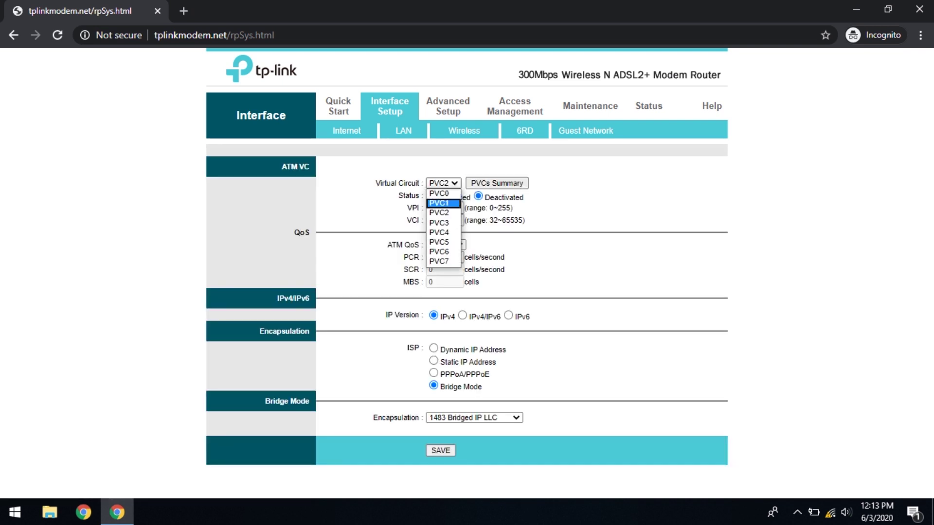
left_click(443, 222)
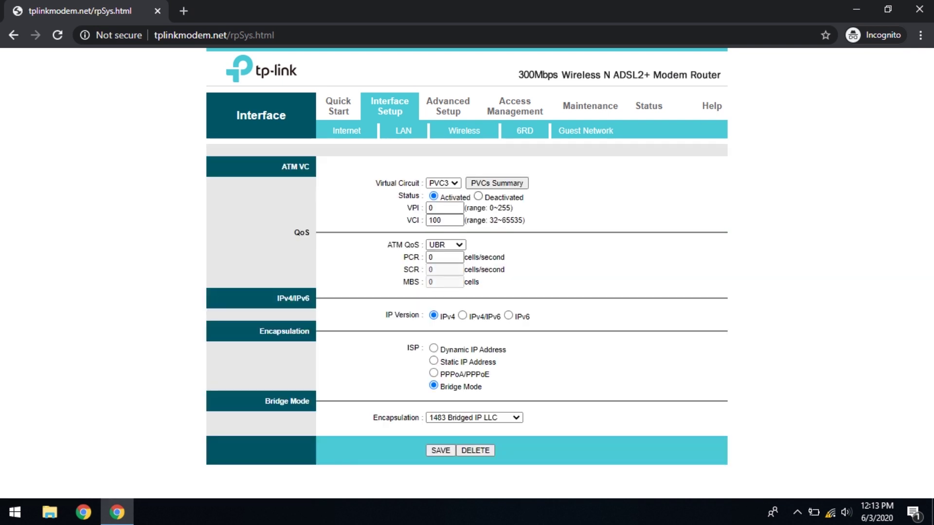
left_click(478, 196)
left_click(441, 450)
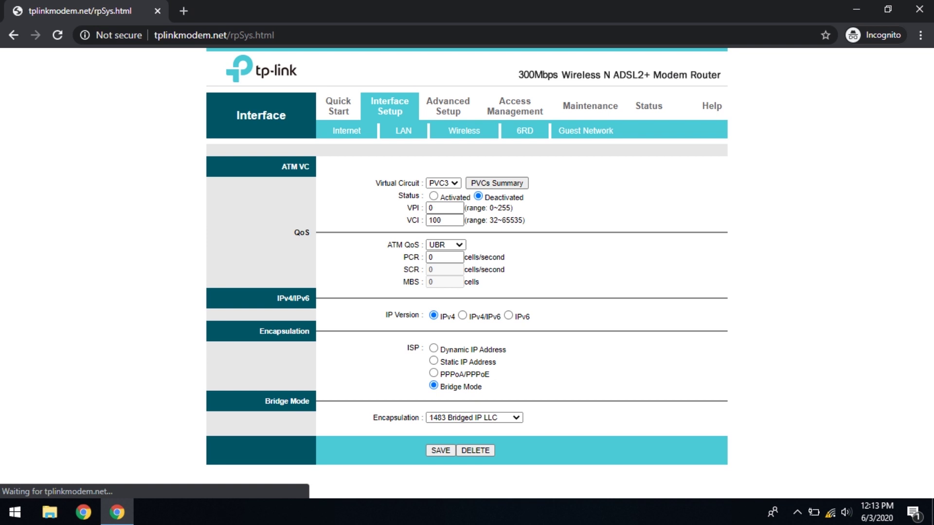
left_click(443, 183)
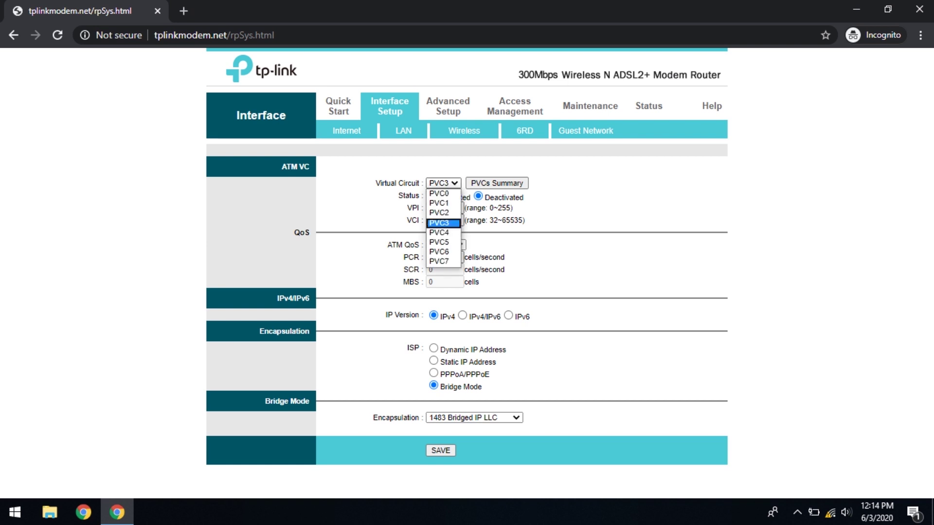
left_click(440, 226)
left_click(478, 196)
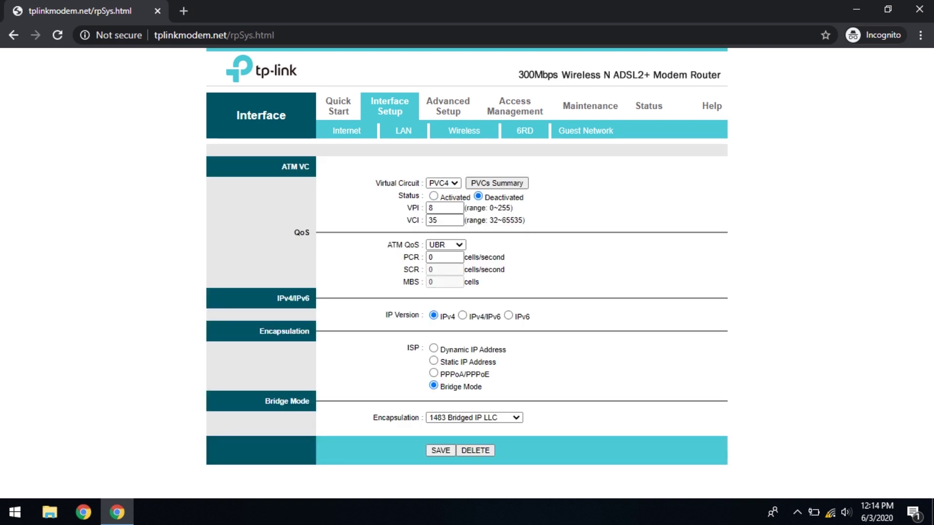
left_click(440, 451)
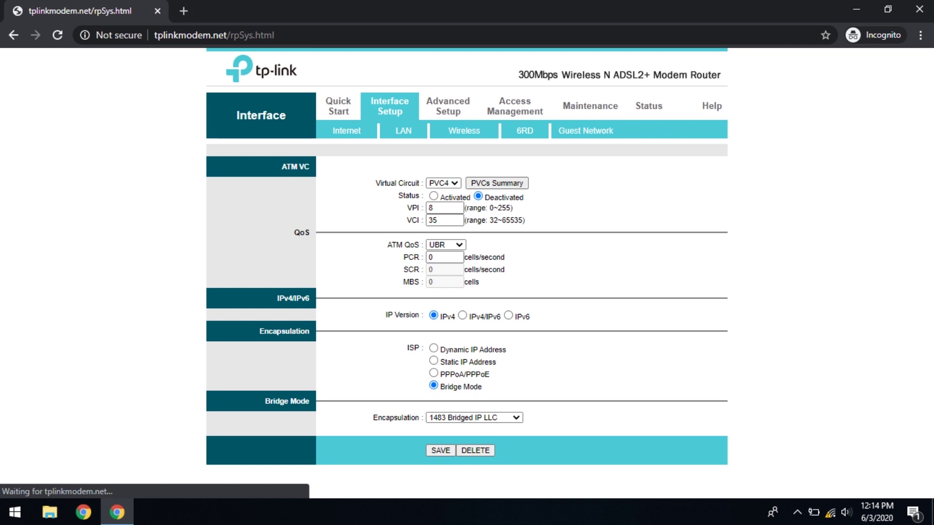
- Save the PVC5 circuit settings, then save PVC6 as deactivated
left_click(443, 183)
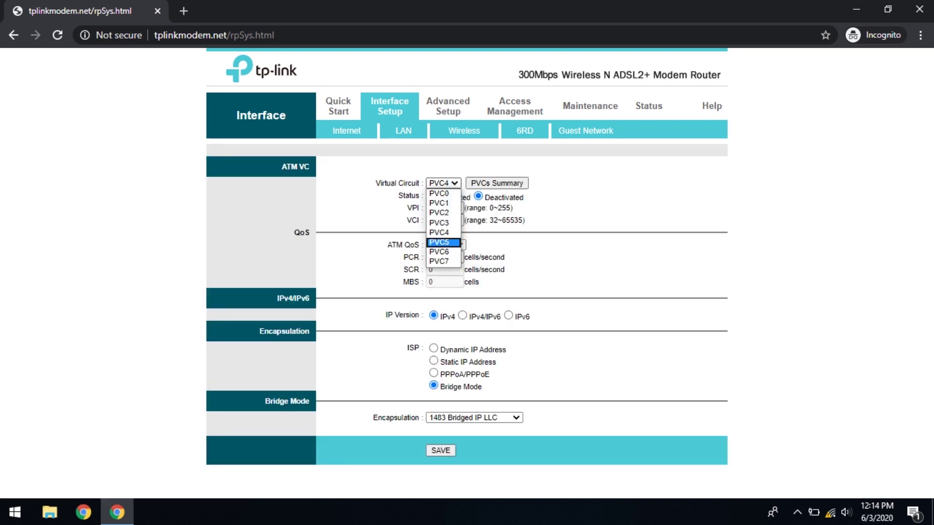
left_click(443, 242)
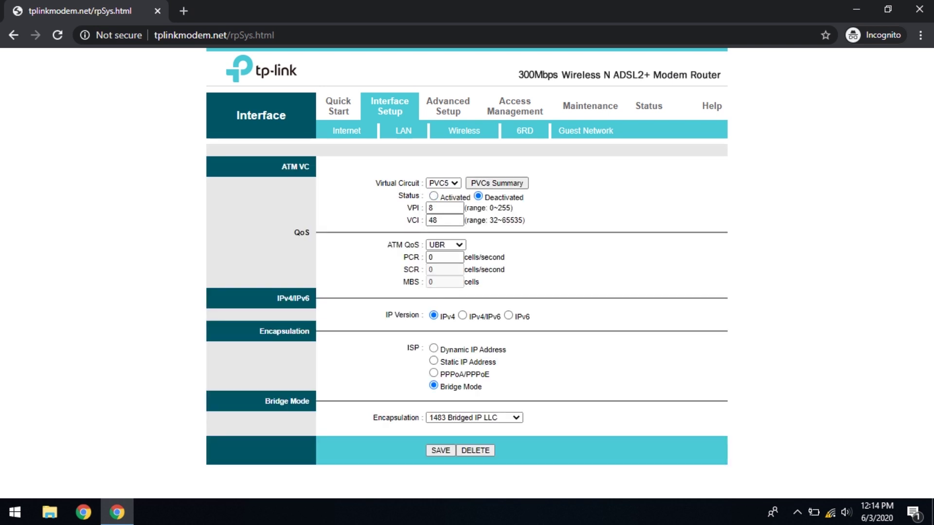
left_click(441, 450)
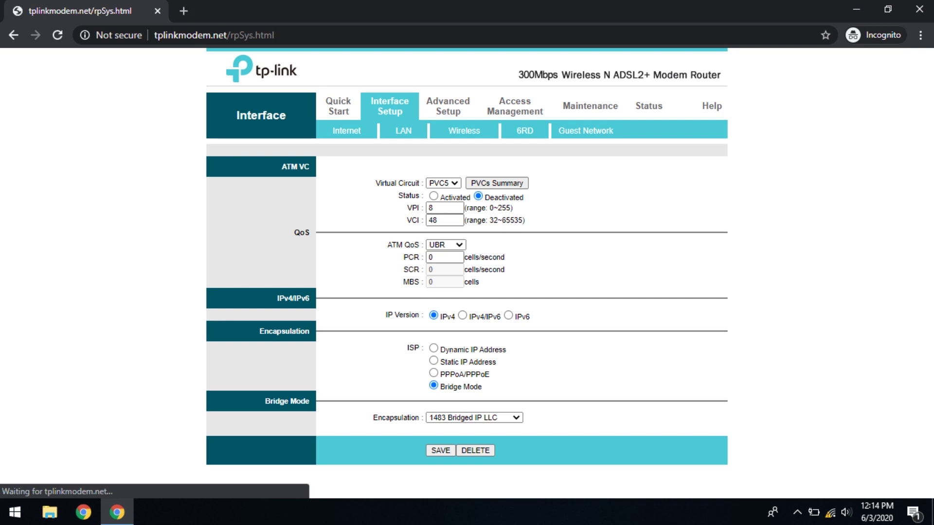
left_click(442, 183)
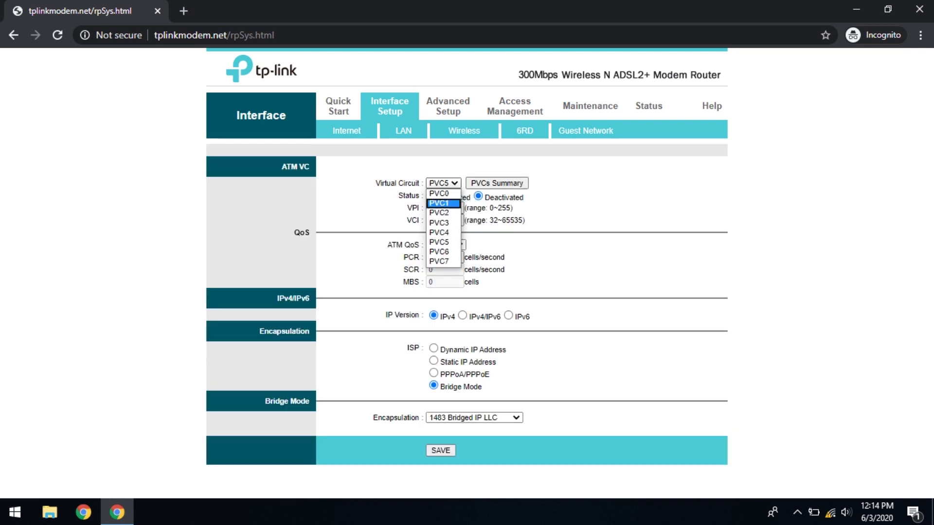
left_click(439, 252)
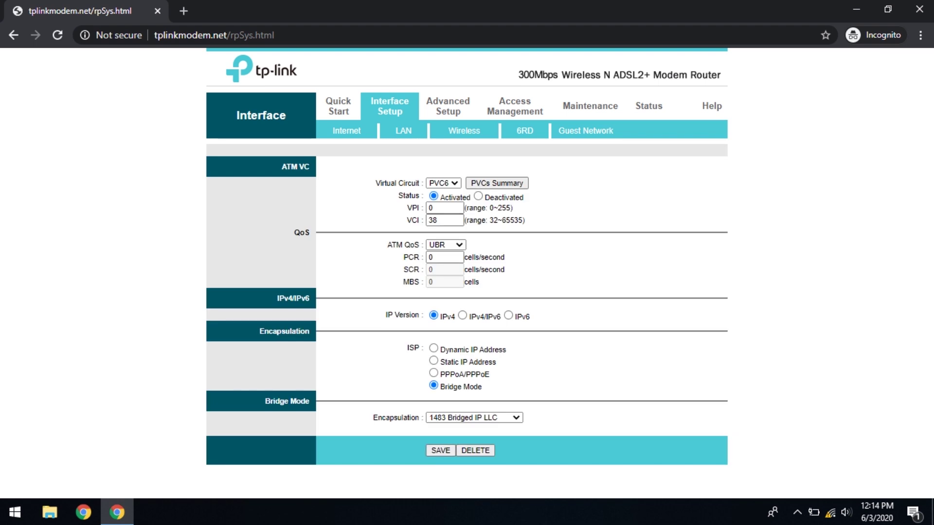
left_click(478, 196)
left_click(441, 450)
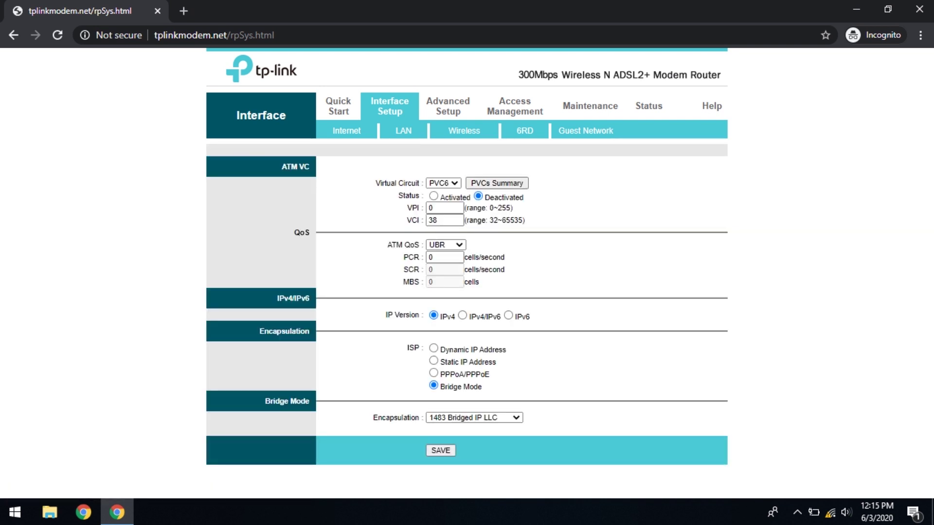
- Load PVC7's settings, then switch the virtual circuit back to PVC0
left_click(443, 183)
key("Down")
key("Return")
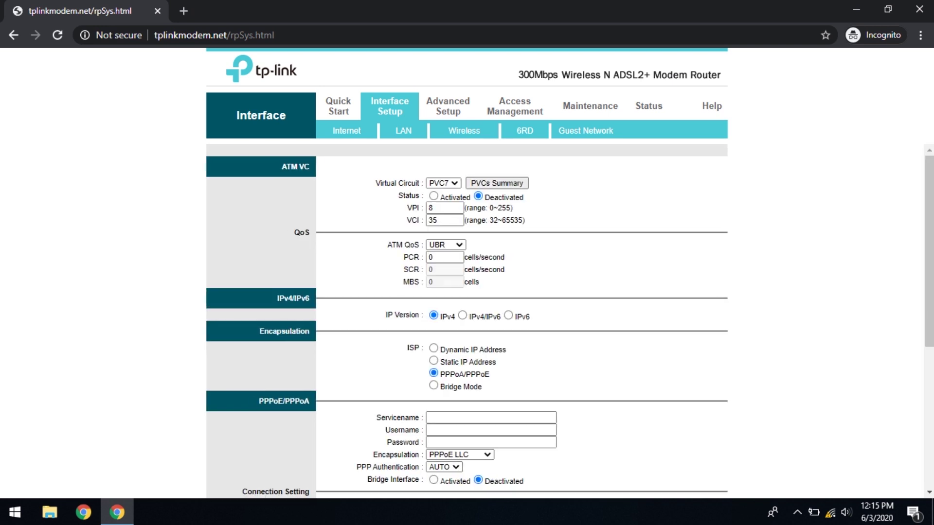
scroll(467, 321, "down", 3)
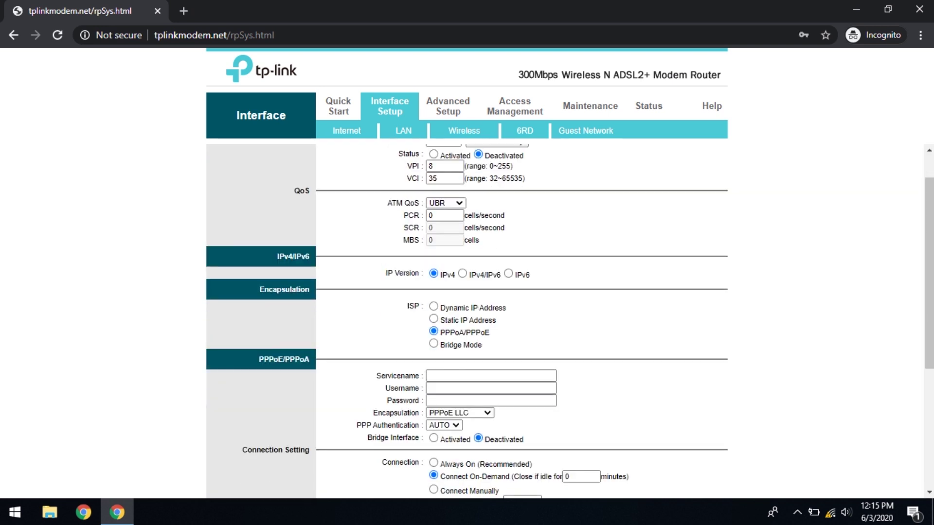
scroll(467, 321, "up", 3)
key("alt+Down")
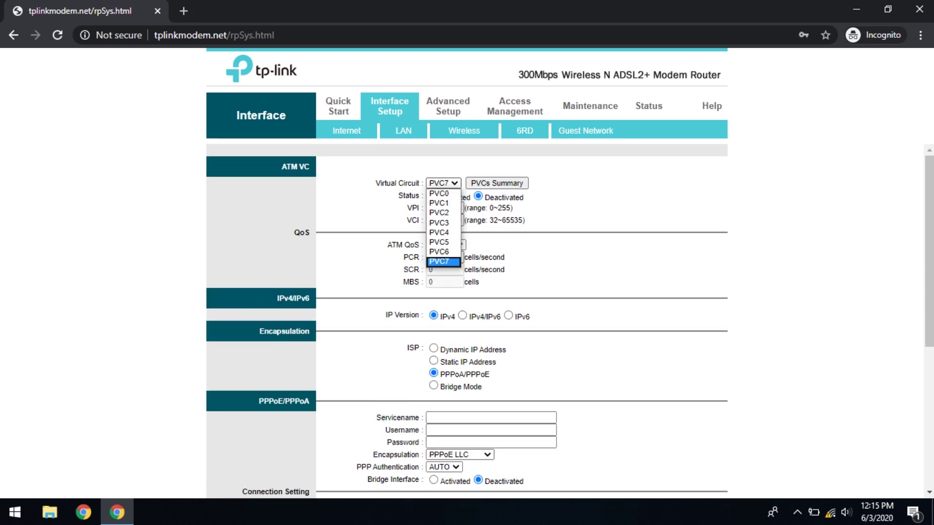
key("Home")
key("Return")
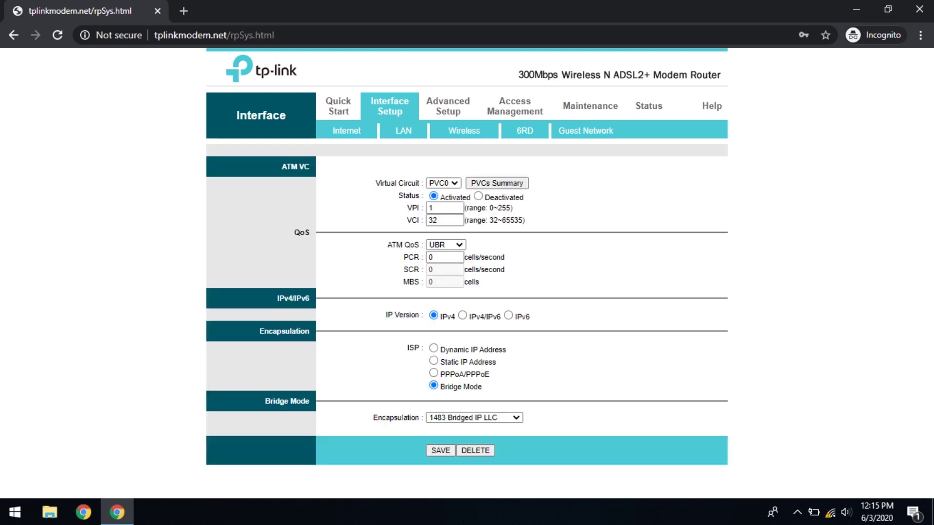
- Set PVC0's VPI to 8, VCI to 35 and PCR to 5500
double_click(444, 208)
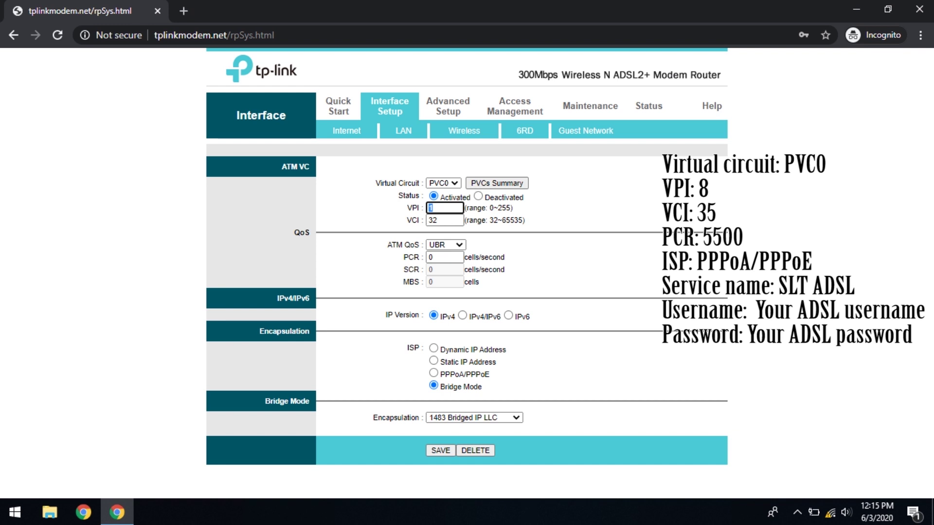
type("8")
key("Tab")
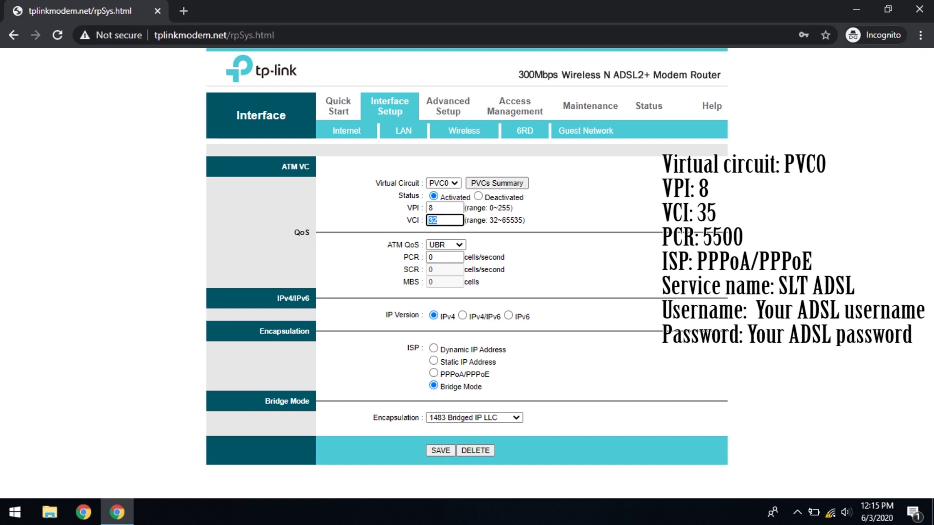
type("35")
left_click(444, 258)
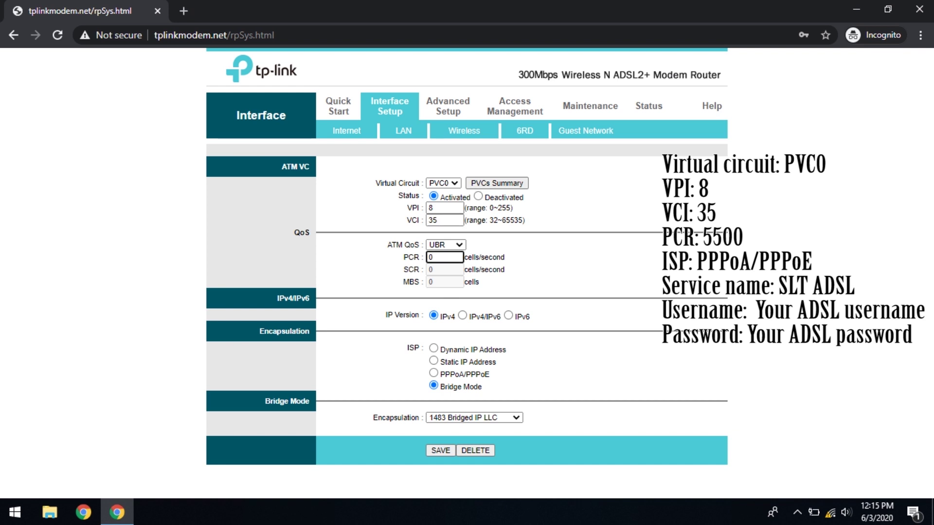
key("shift+Tab")
key("Tab")
type("5500")
key("Tab")
- Change the connection type to PPPoA/PPPoE with service name SLT ADSL
left_click(434, 373)
scroll(433, 373, "down", 4)
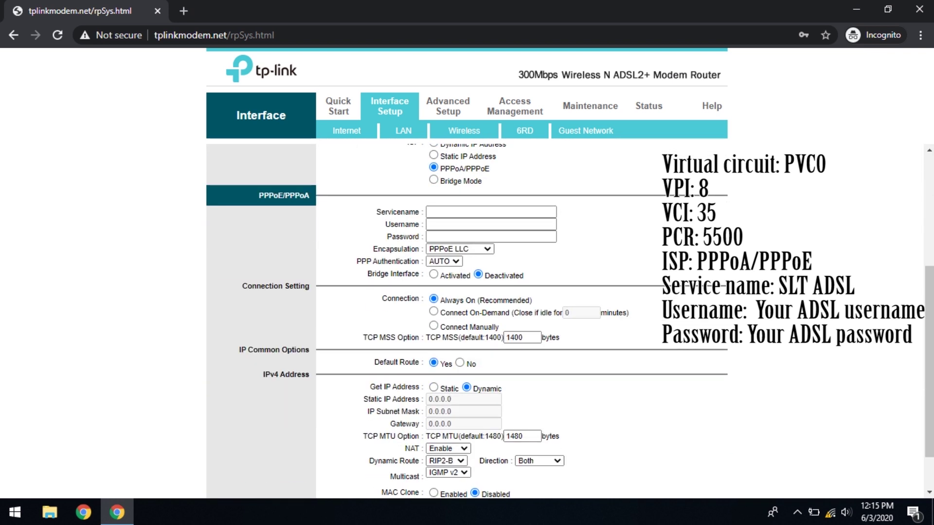
left_click(491, 212)
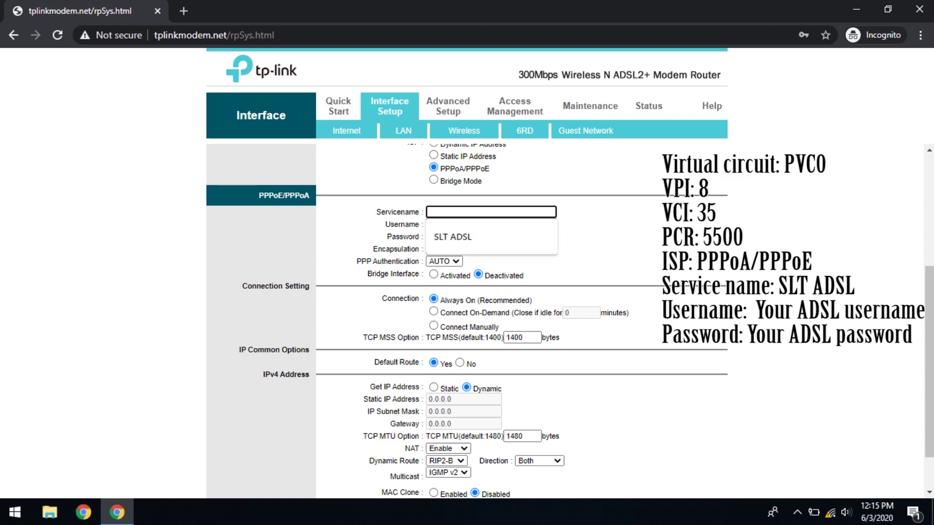
key("Down")
key("Return")
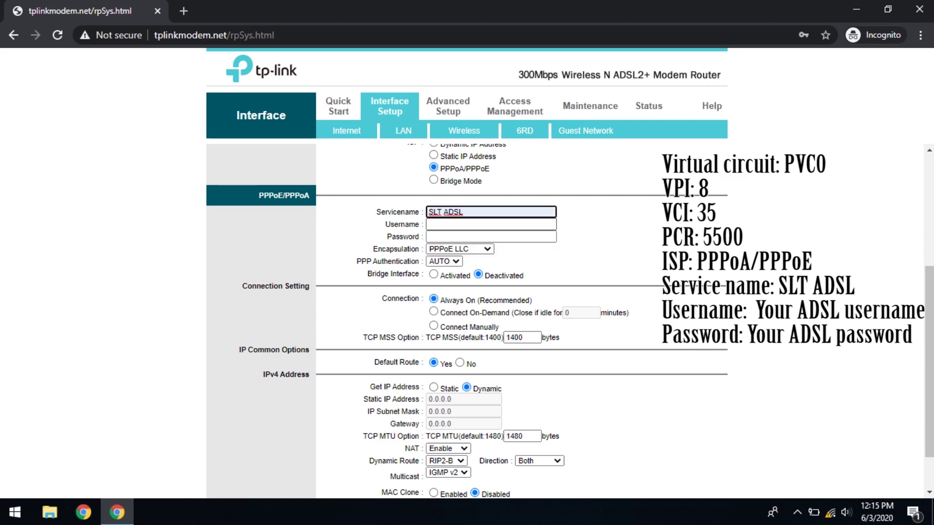
key("Tab")
scroll(467, 321, "up", 4)
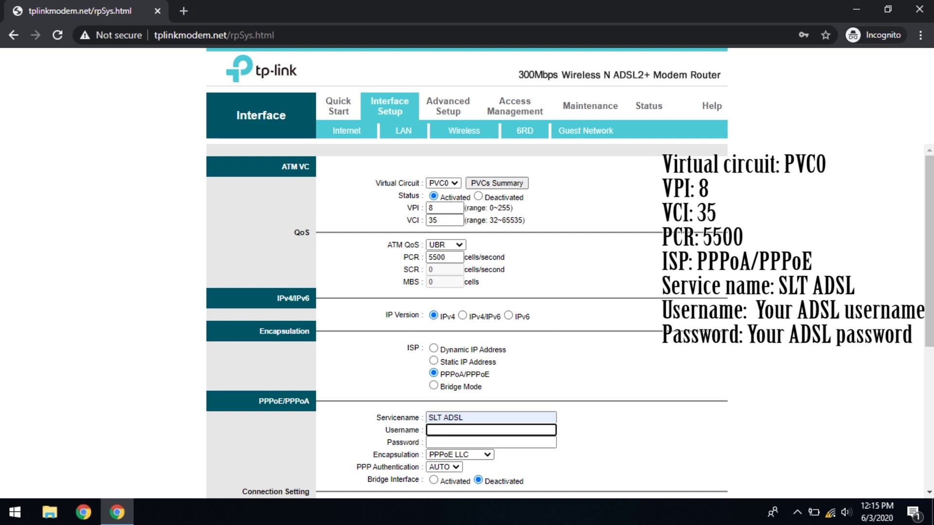
scroll(467, 321, "down", 3)
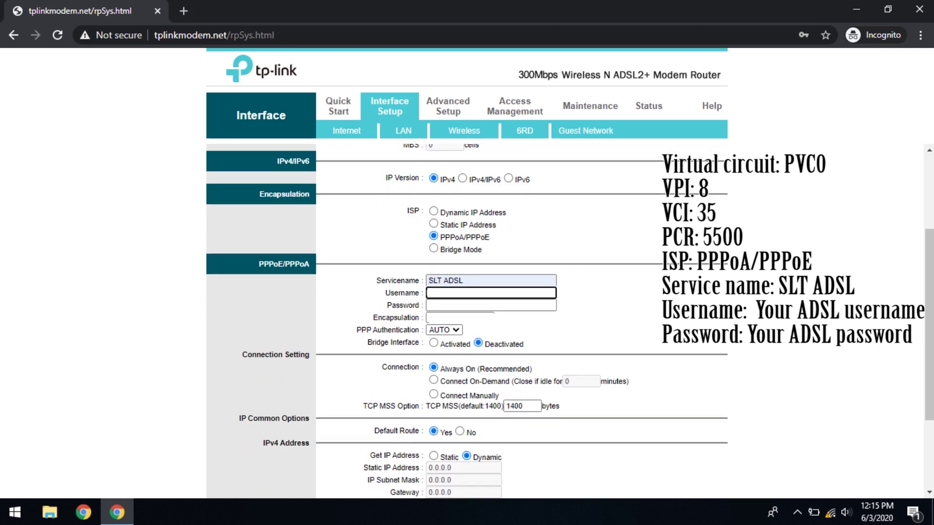
- Enter the ADSL account username and password, and save the PVC0 settings
type(",")
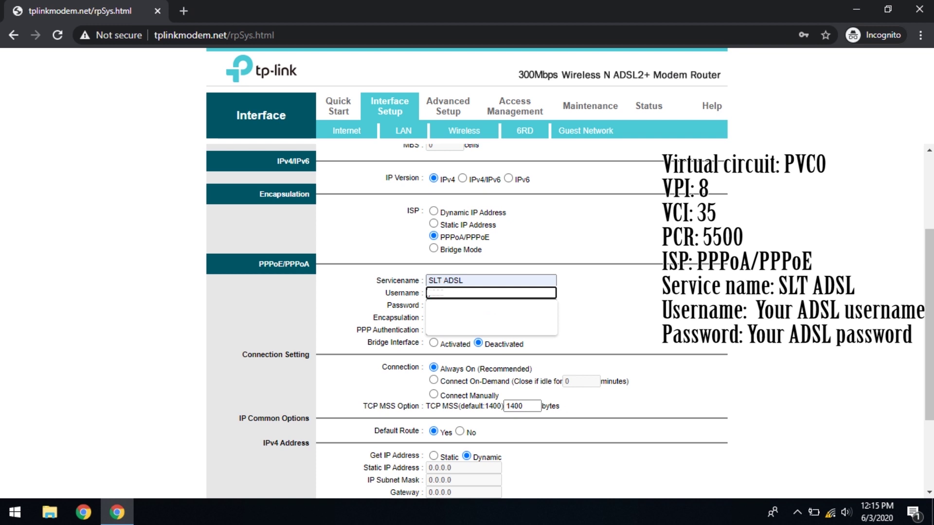
type("5@")
type("sltb")
type("b")
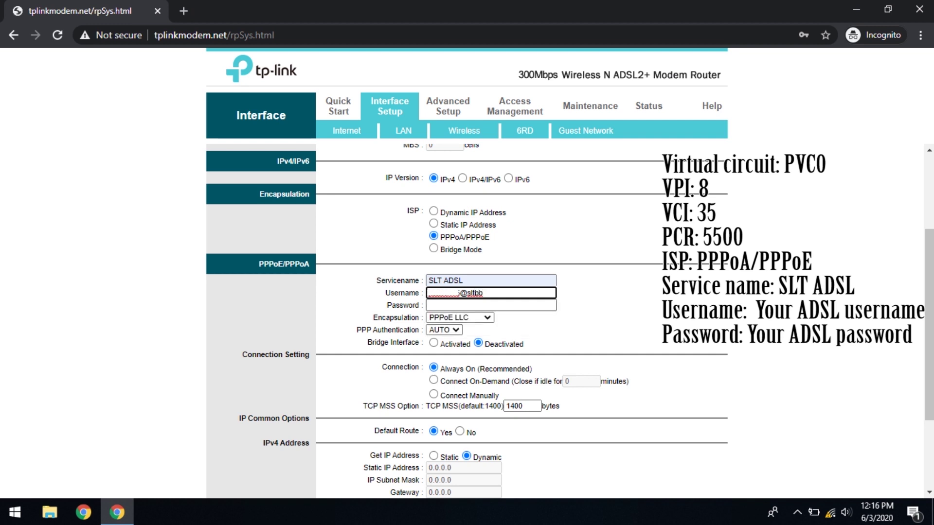
left_click(491, 305)
type("*****")
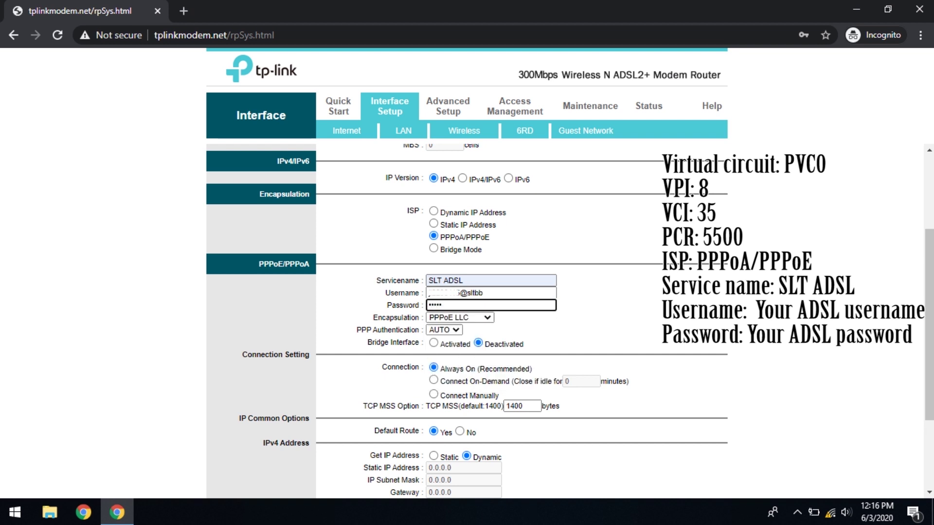
key("Tab")
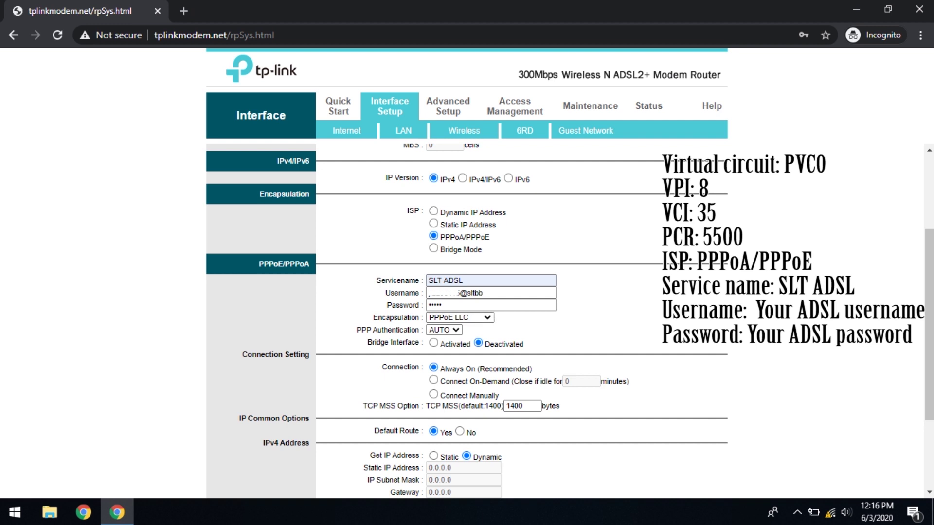
scroll(467, 321, "down", 3)
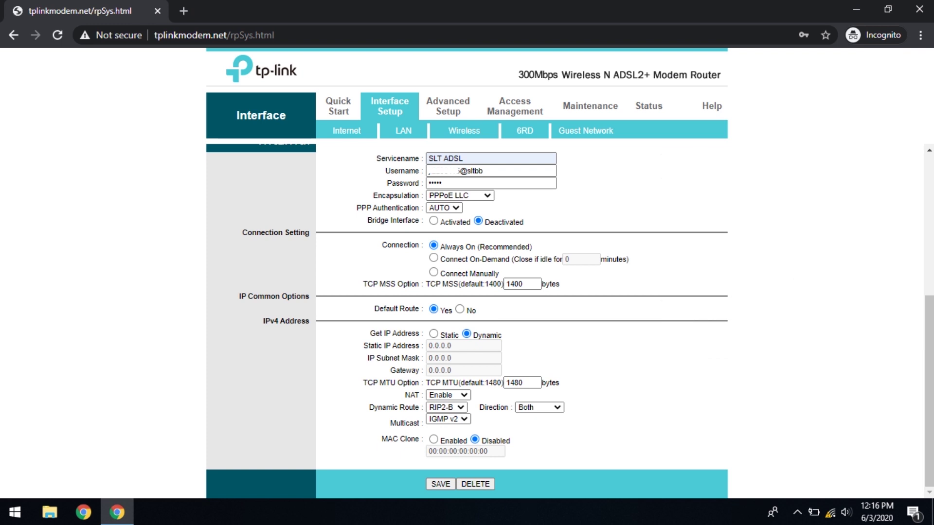
left_click(440, 484)
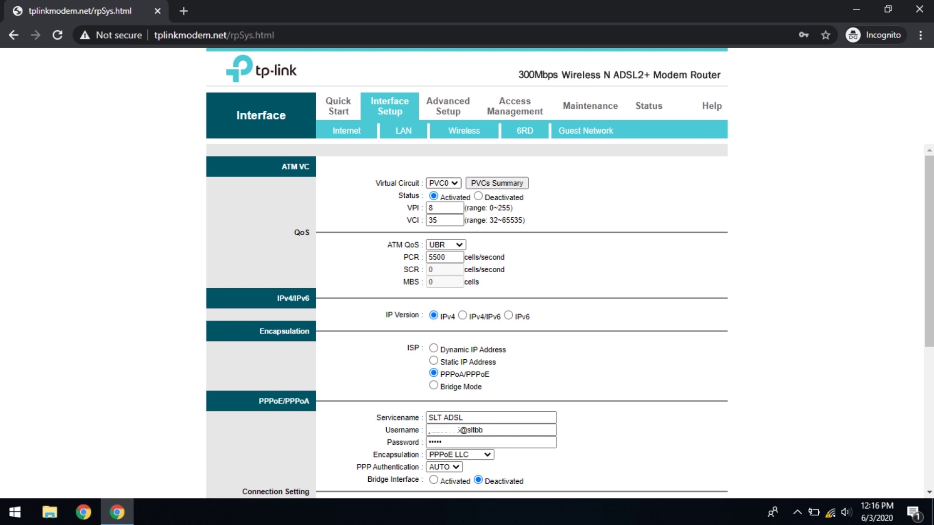
left_click(442, 183)
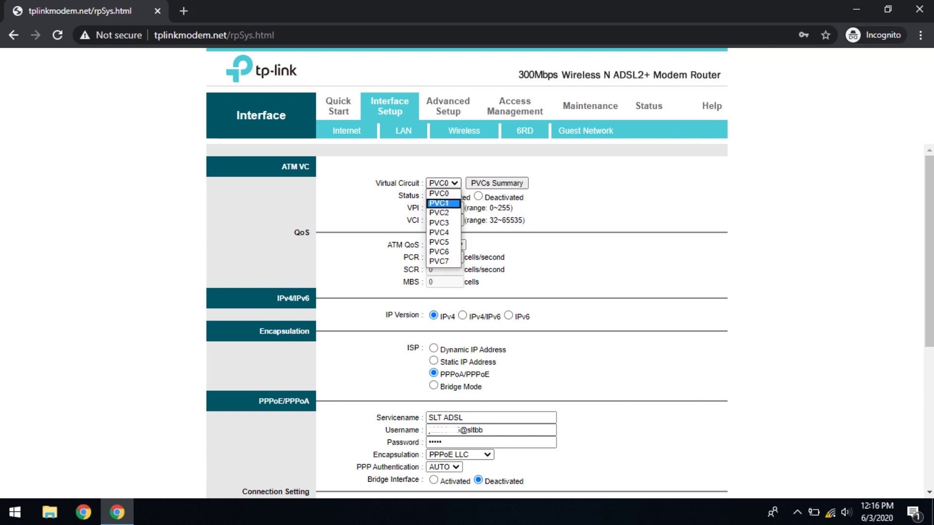
- Give PVC1 VPI 8, VCI 36 and PCR 5500, and save it
left_click(439, 203)
left_click(433, 386)
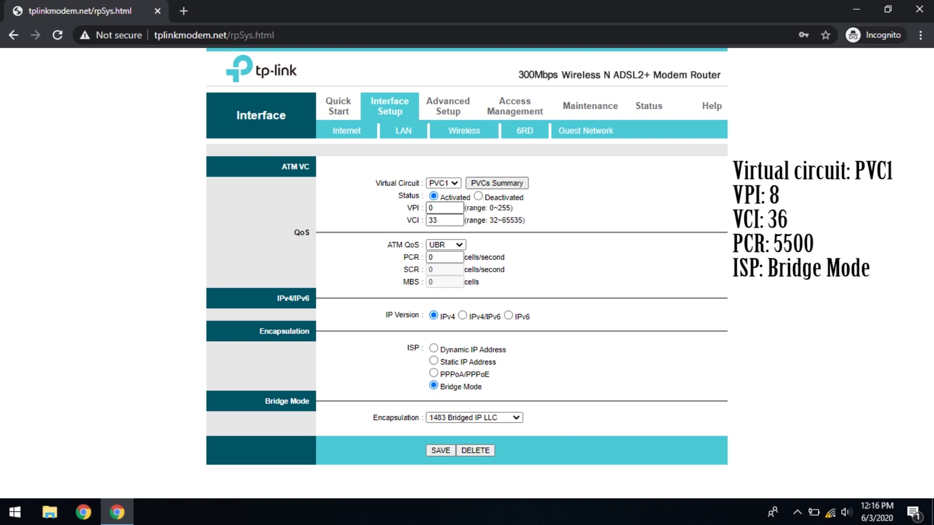
double_click(430, 208)
type("8")
key("Tab")
type("36")
key("Tab")
type("500")
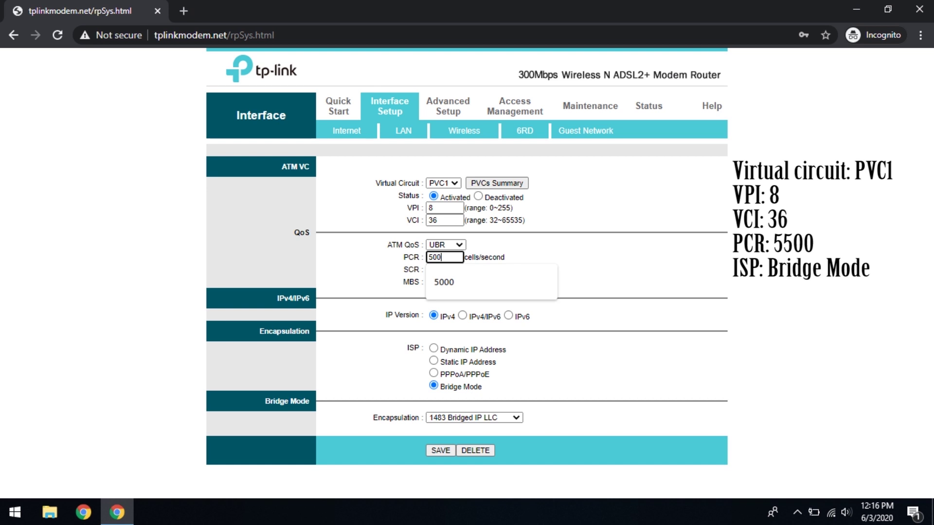
key("BackSpace")
key("BackSpace")
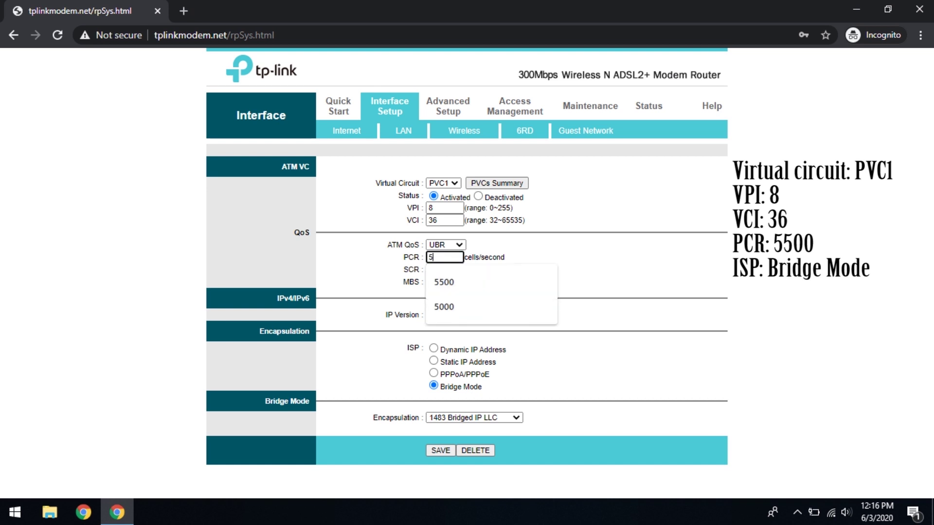
key("Down")
key("Return")
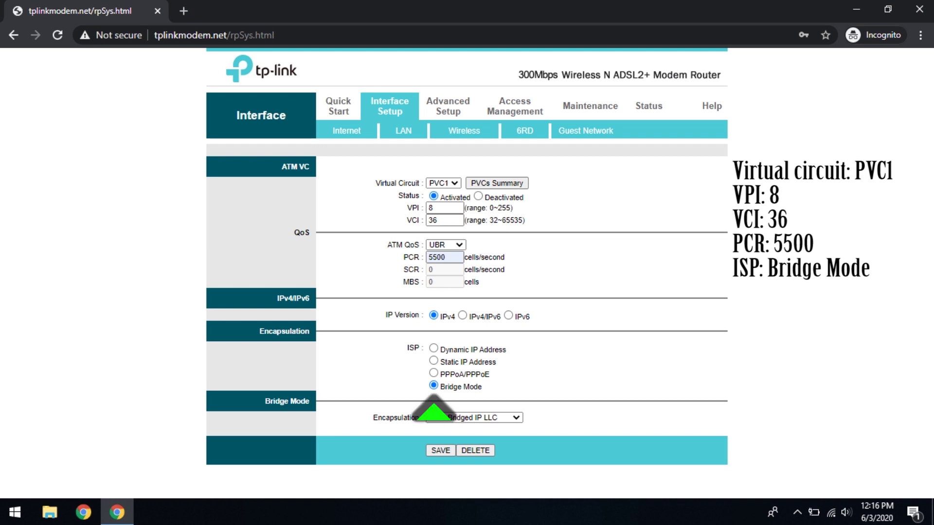
left_click(441, 451)
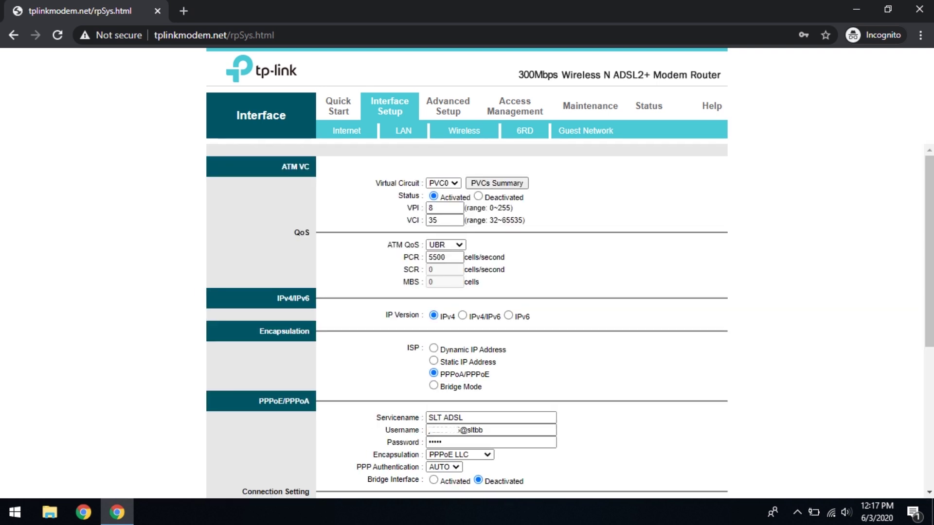
- Reload PVC1 to confirm its saved circuit settings
left_click(443, 183)
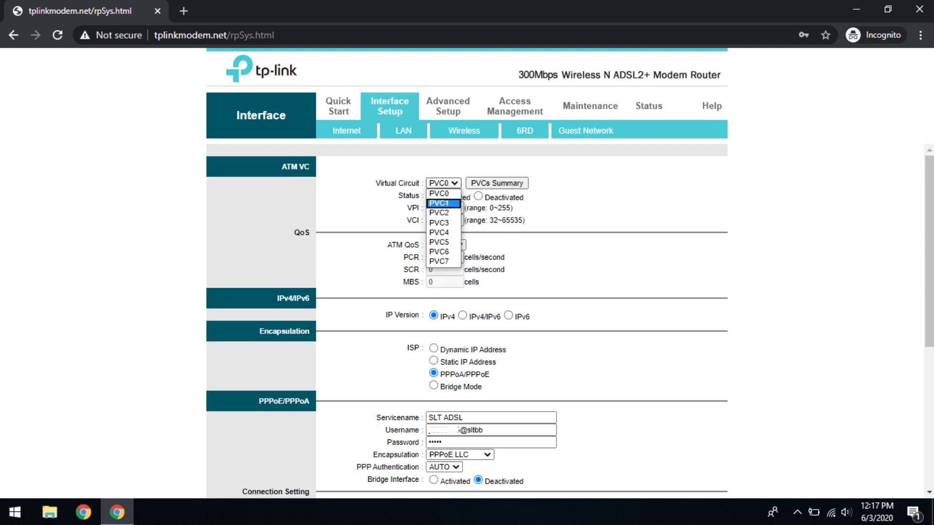
left_click(441, 202)
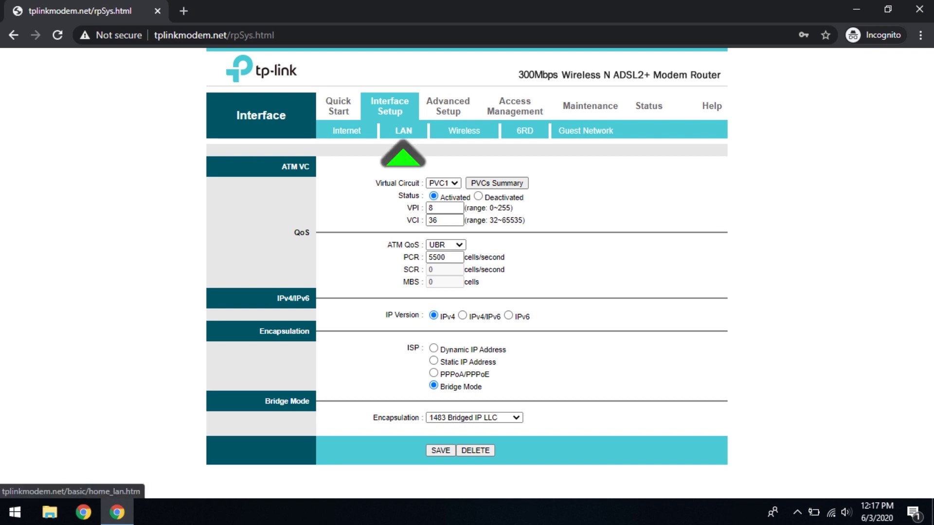
left_click(404, 131)
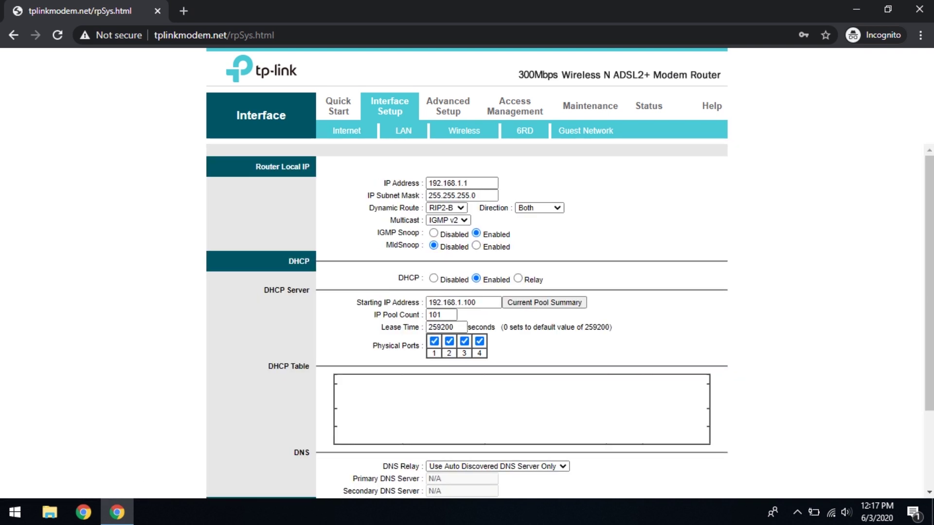
- Drop physical port 4 from LAN DHCP, enable the DHCPv6 server, and save
scroll(467, 321, "down", 2)
scroll(467, 321, "up", 2)
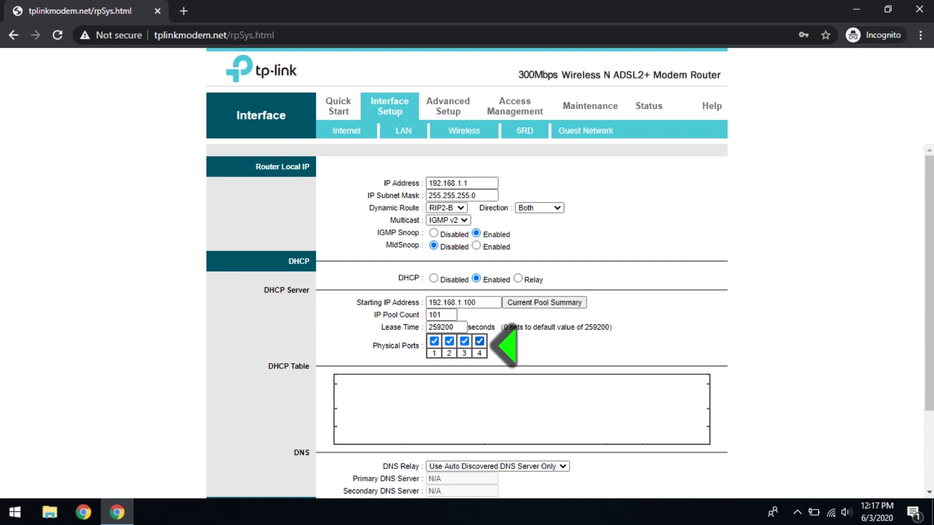
left_click(479, 341)
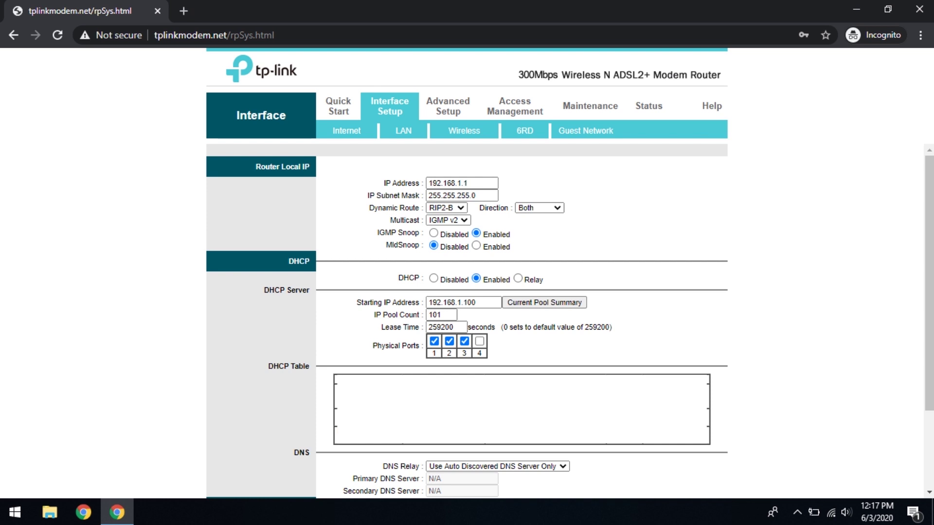
scroll(467, 321, "down", 2)
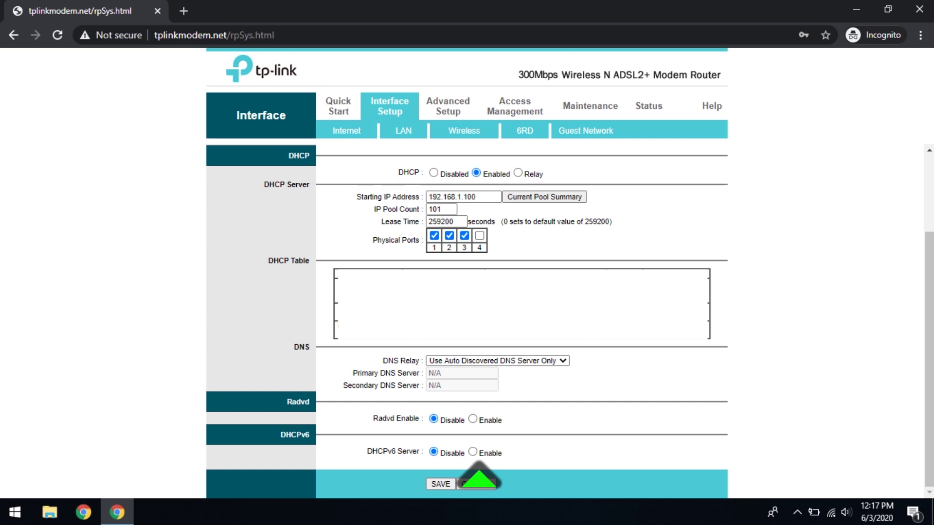
left_click(472, 452)
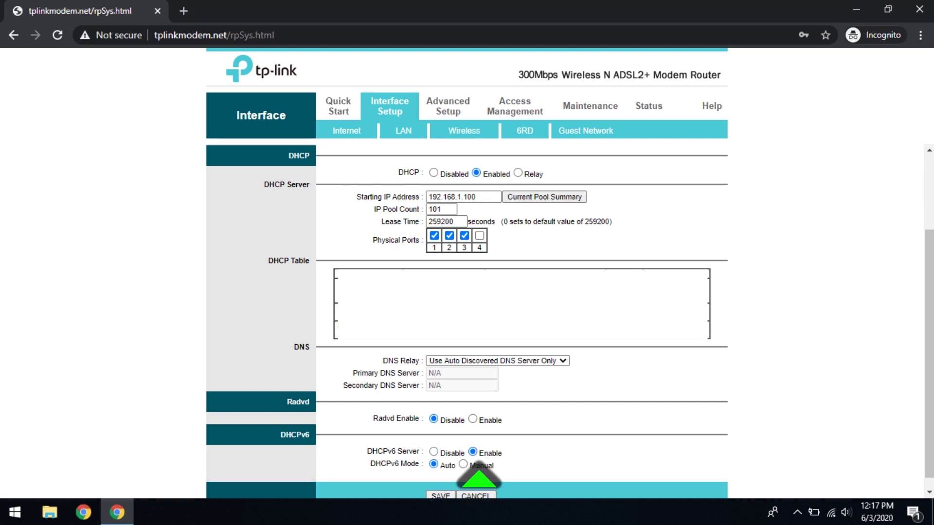
scroll(467, 321, "down", 1)
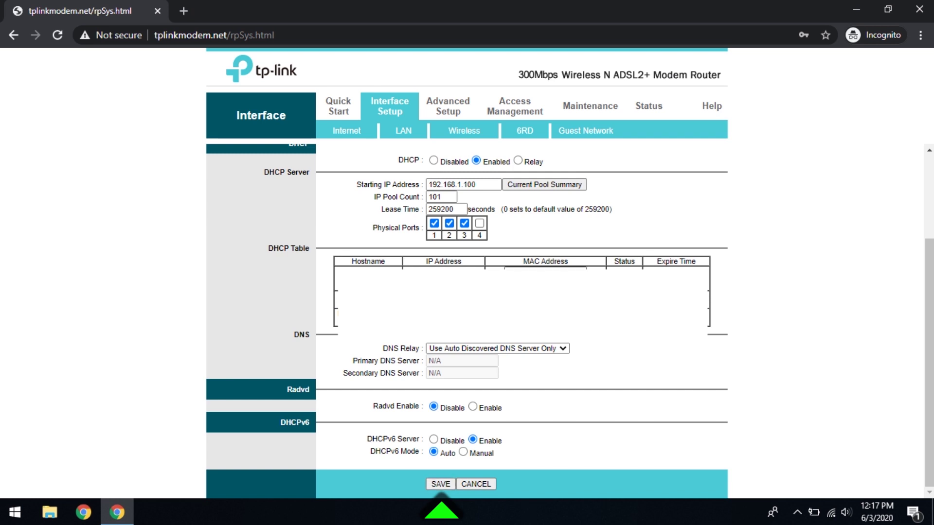
left_click(440, 484)
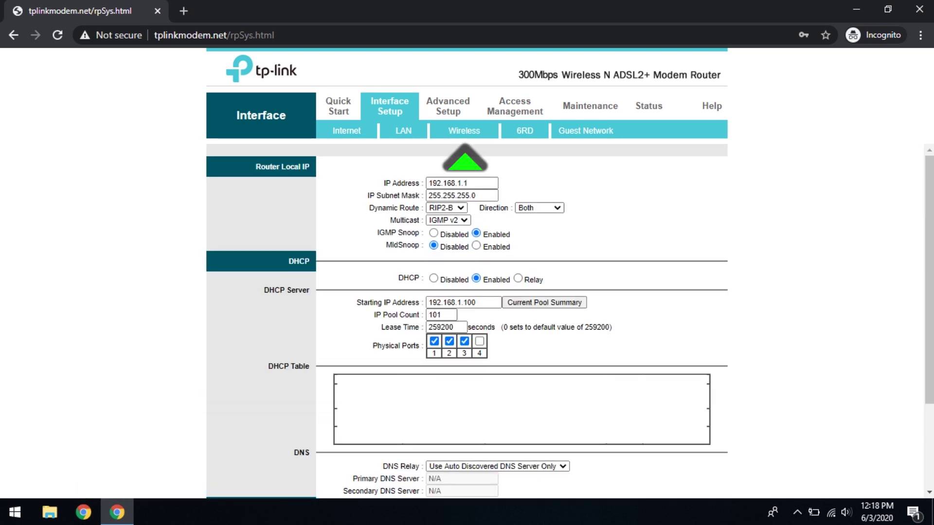
- Look over the Wireless access point, 11n, SSID and WPS settings
left_click(464, 130)
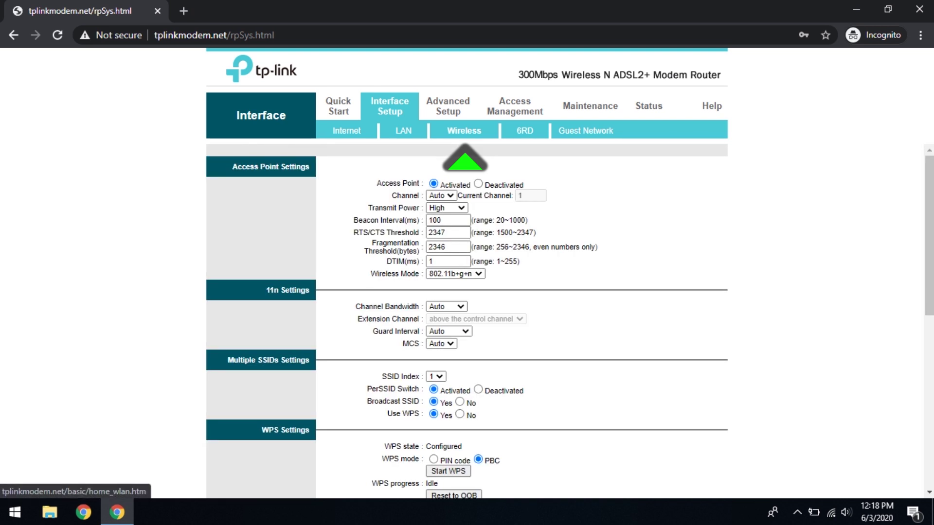
scroll(467, 322, "down", 5)
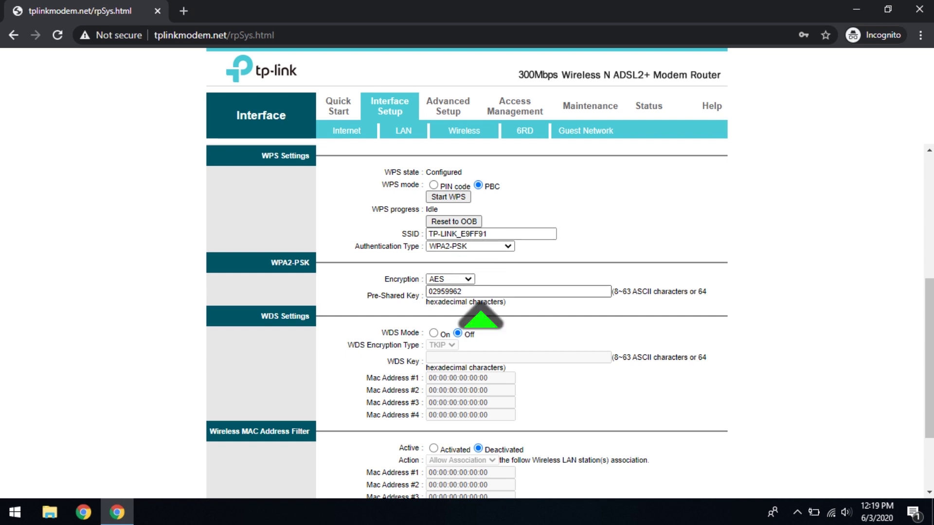
scroll(467, 321, "up", 5)
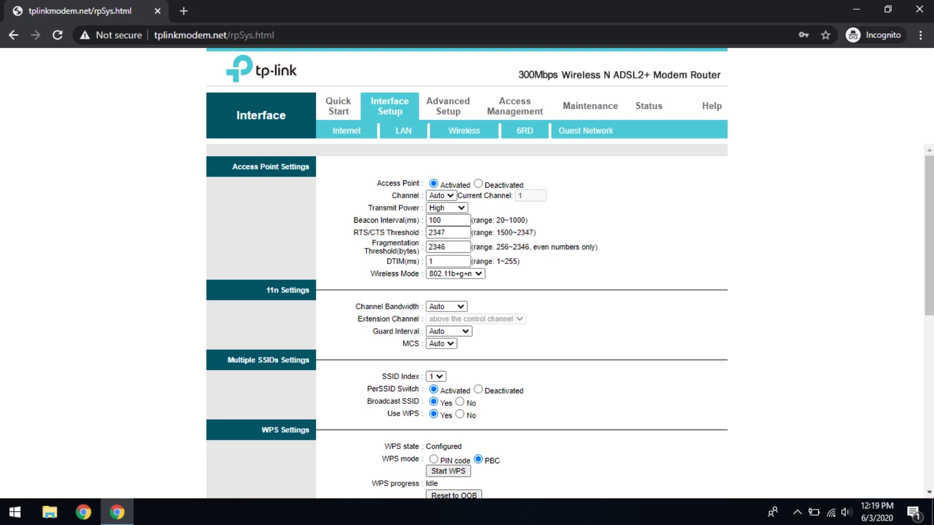
left_click(450, 129)
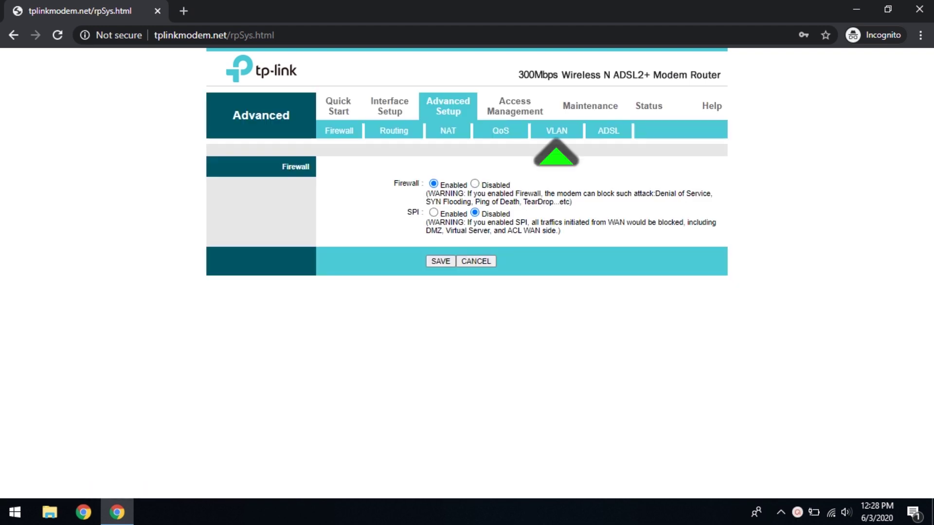
- Set the VLAN Function to Activated on the Advanced Setup VLAN page
left_click(556, 131)
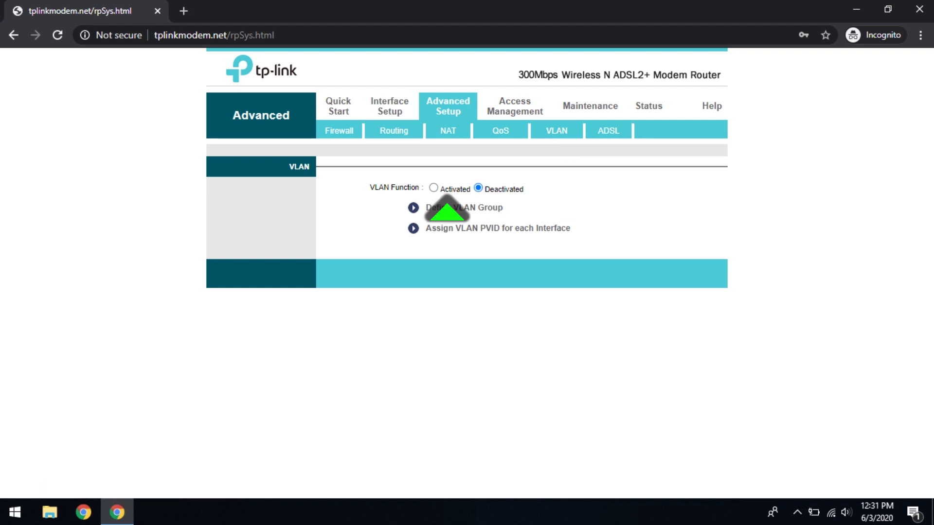
left_click(433, 188)
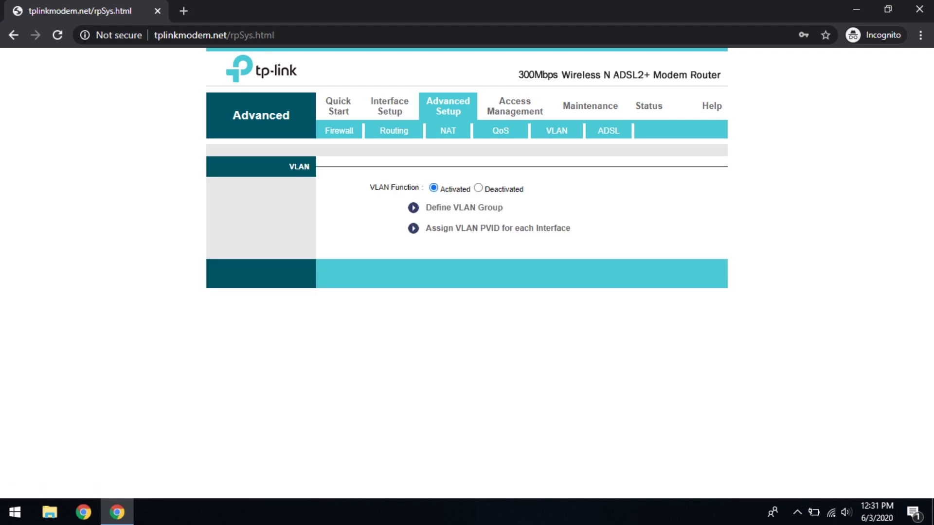
left_click(429, 208)
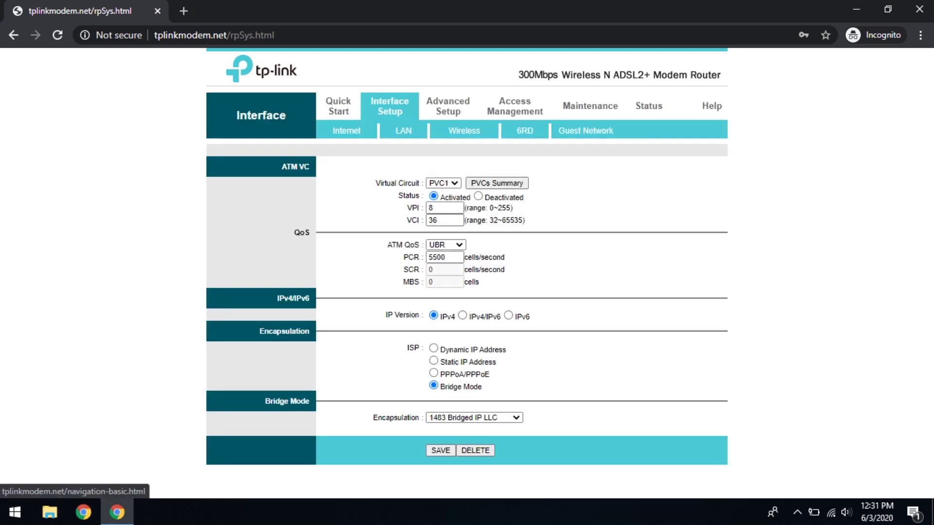
- Review PVC0 and PVC1 in the circuit list, ending on the Advanced Setup VLAN page
left_click(443, 183)
left_click(438, 189)
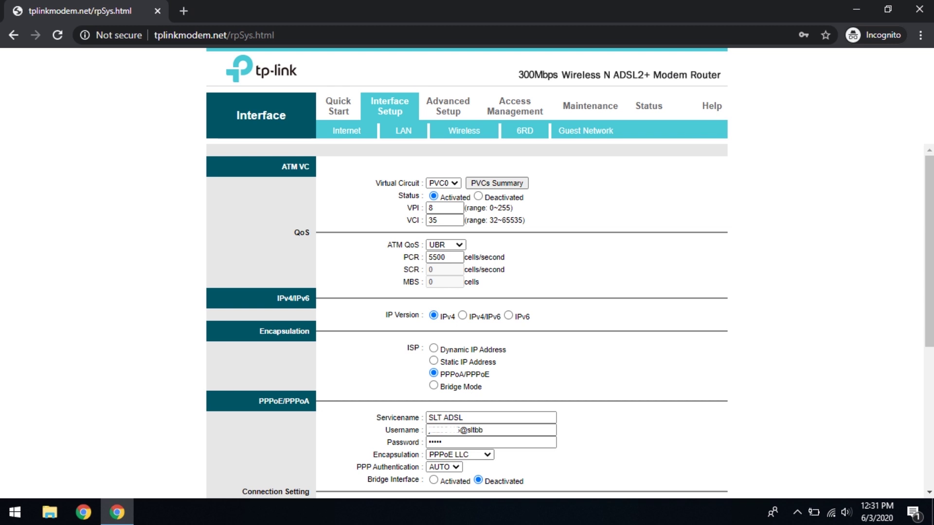
left_click(443, 183)
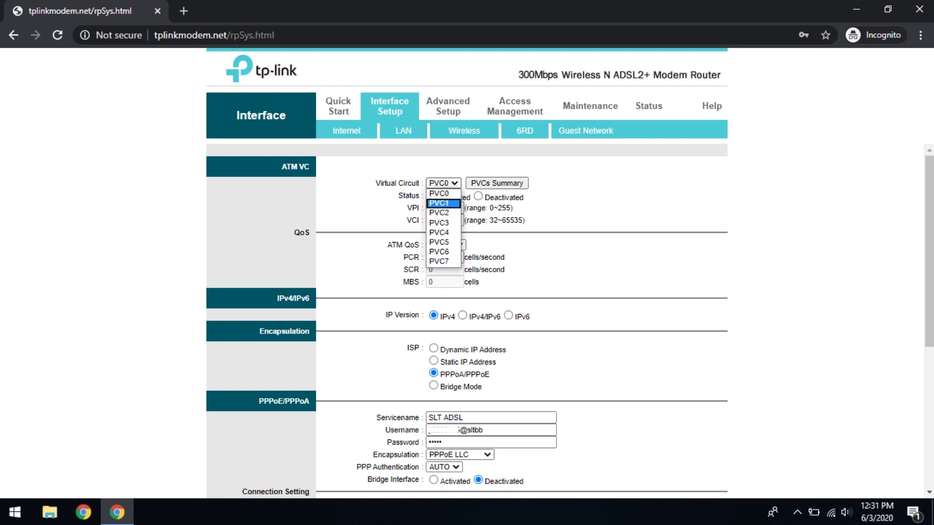
left_click(438, 197)
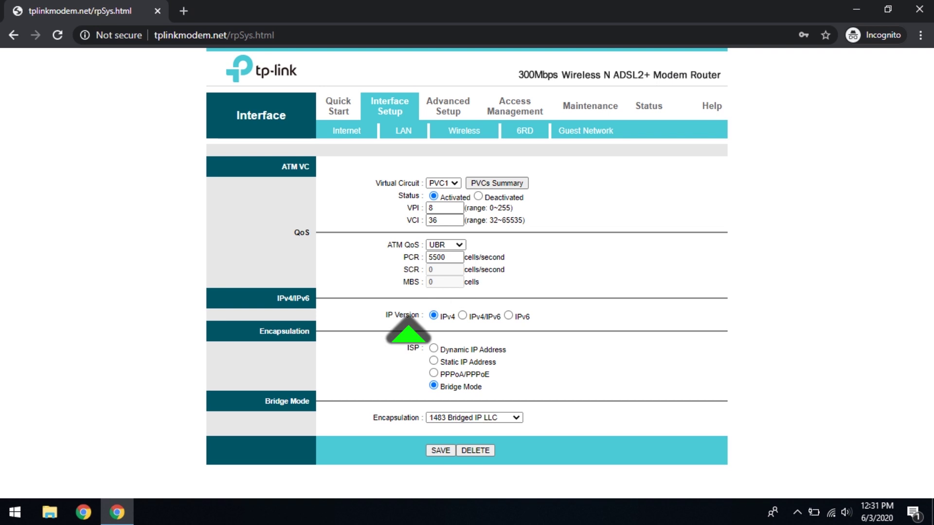
left_click(443, 183)
left_click(437, 189)
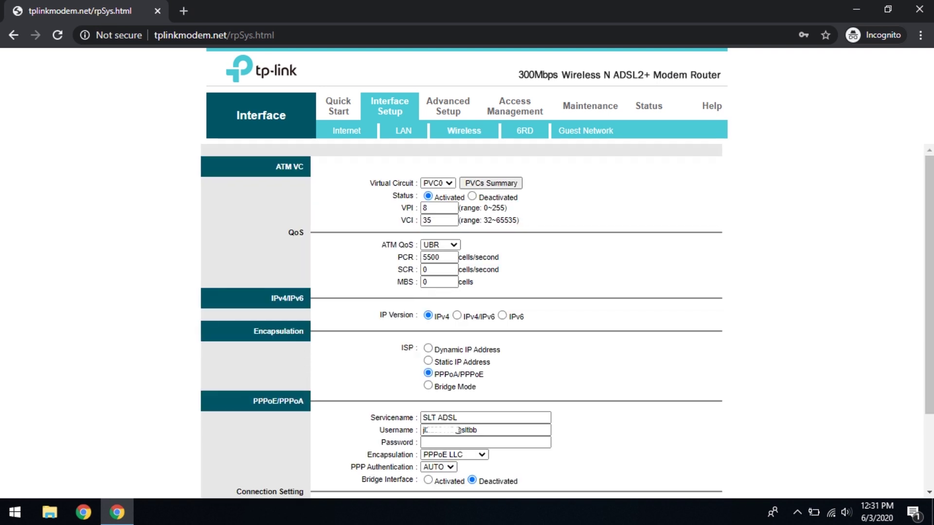
left_click(448, 106)
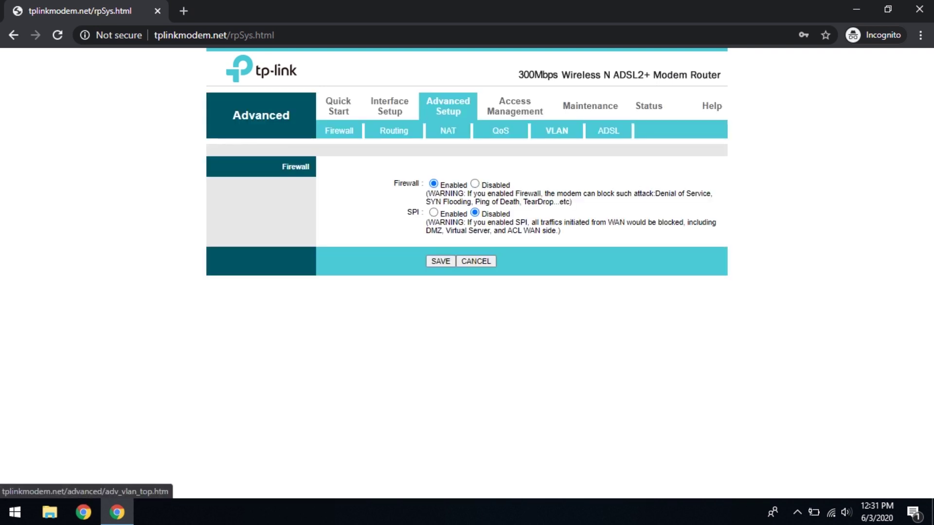
left_click(557, 130)
- Remove ATM VC ports 0 and 2–7 from VLAN group 1
left_click(450, 440)
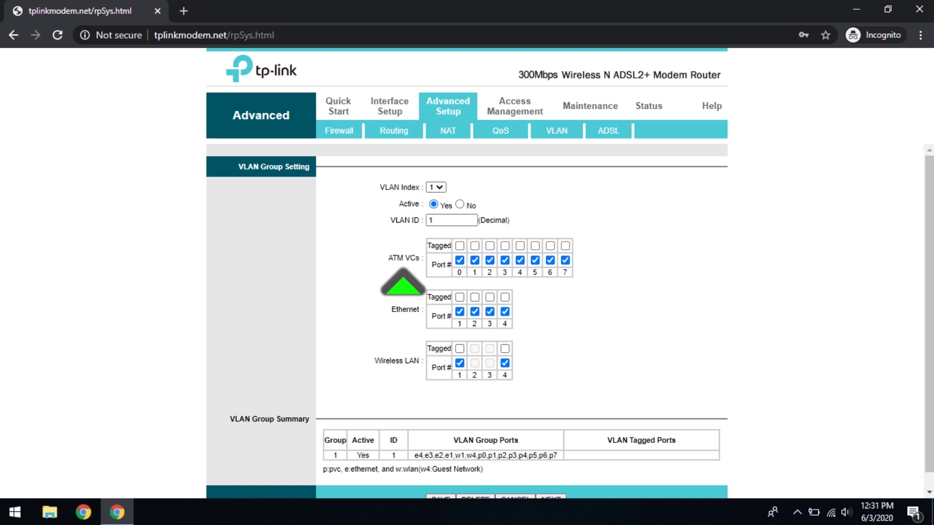
left_click(460, 260)
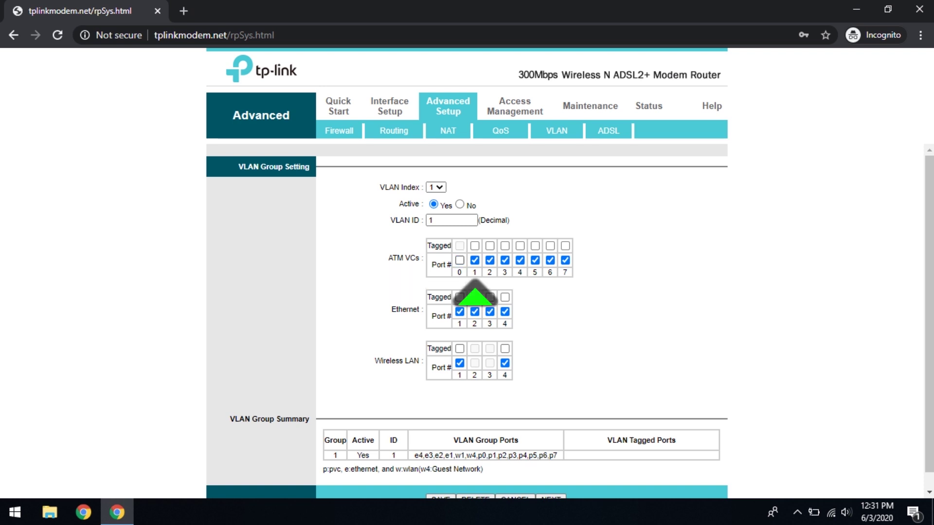
left_click(489, 261)
left_click(505, 260)
left_click(520, 261)
left_click(535, 260)
left_click(550, 260)
left_click(565, 260)
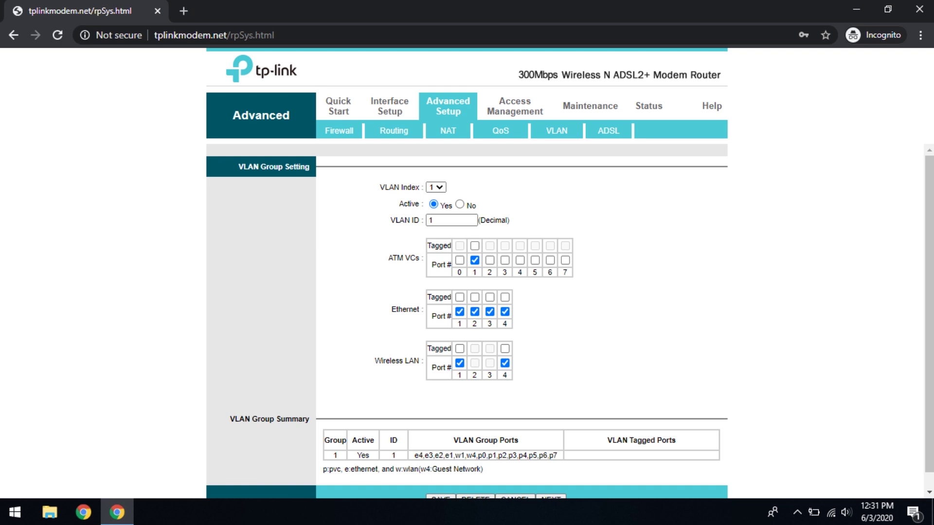
- Remove Ethernet ports 1–3 and wireless LAN ports 1 and 4, then save group 1
left_click(459, 311)
left_click(474, 312)
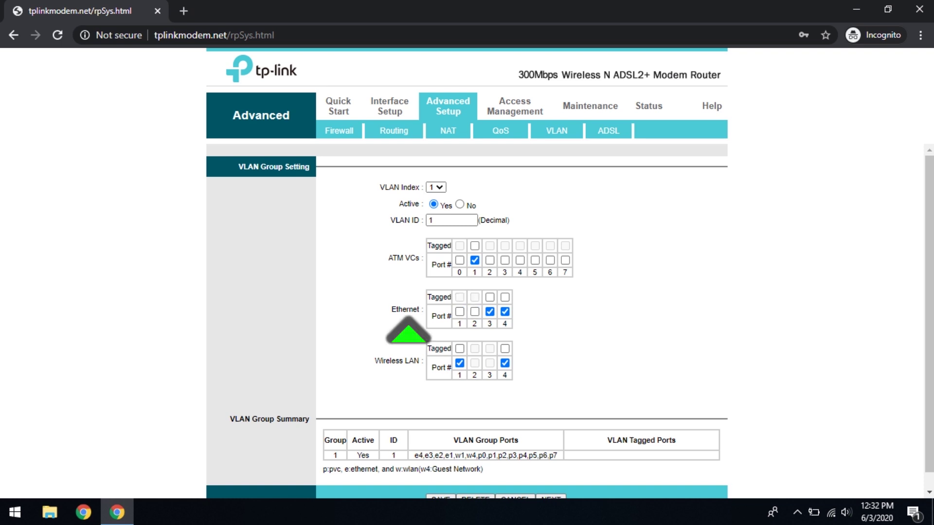
left_click(490, 312)
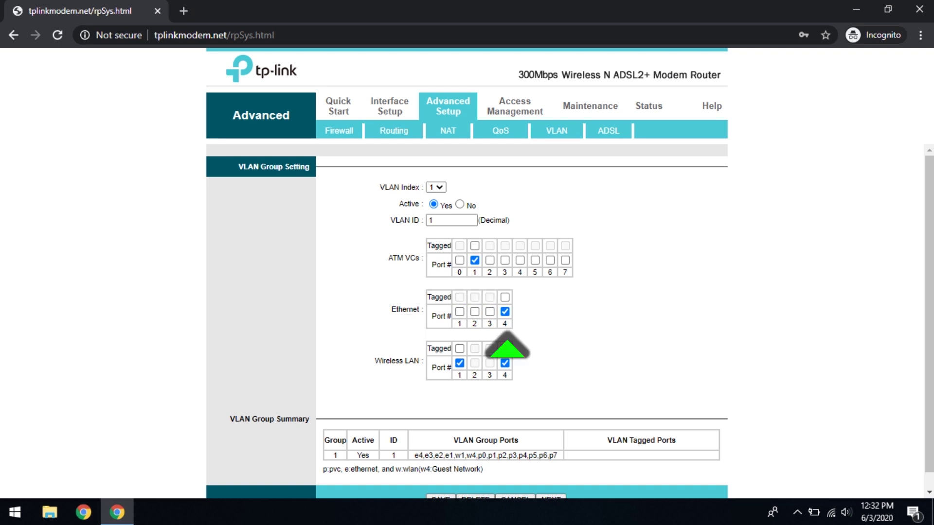
left_click(460, 363)
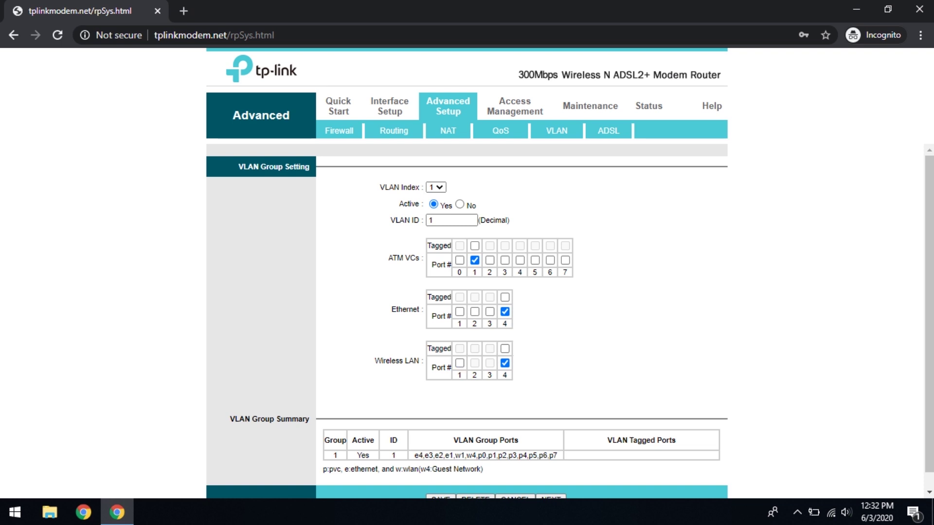
left_click(504, 364)
scroll(467, 321, "down", 1)
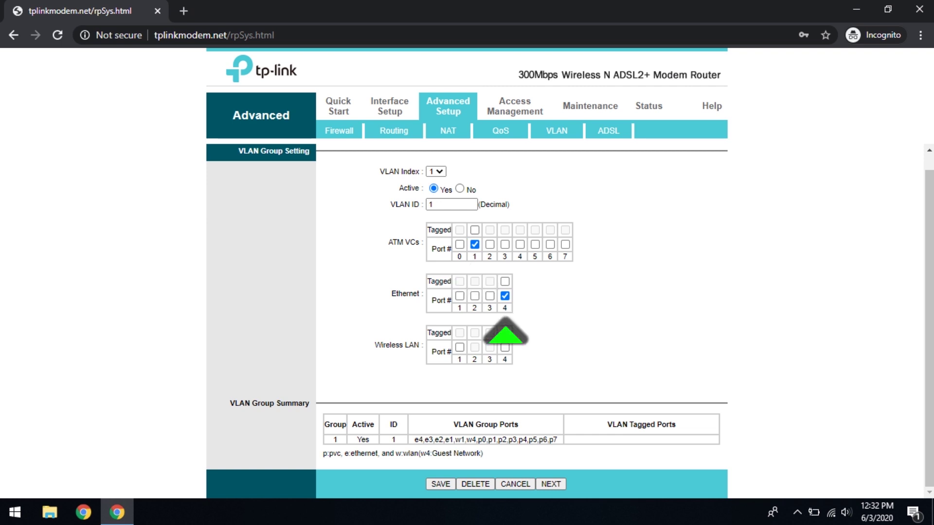
left_click(440, 484)
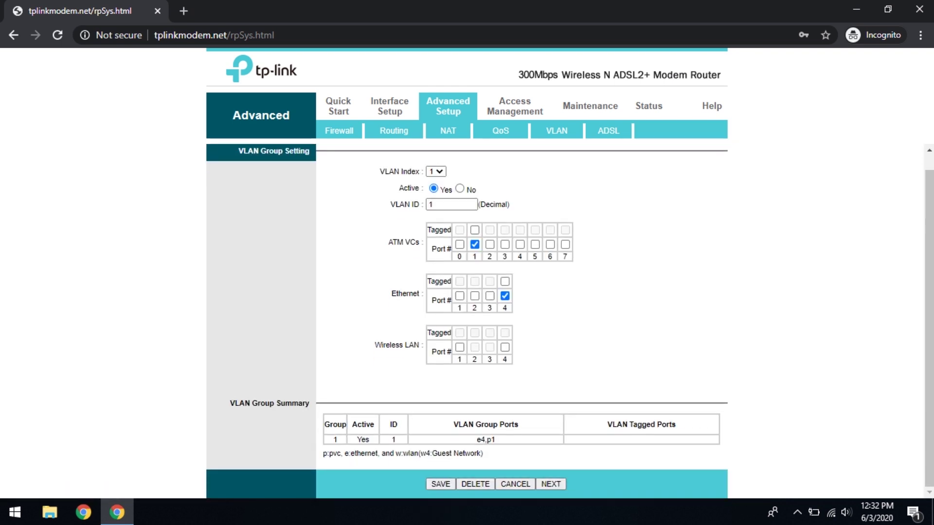
- Edit VLAN group 2 with VLAN ID 2 and add ATM VCs 0 and 2–7
left_click(436, 171)
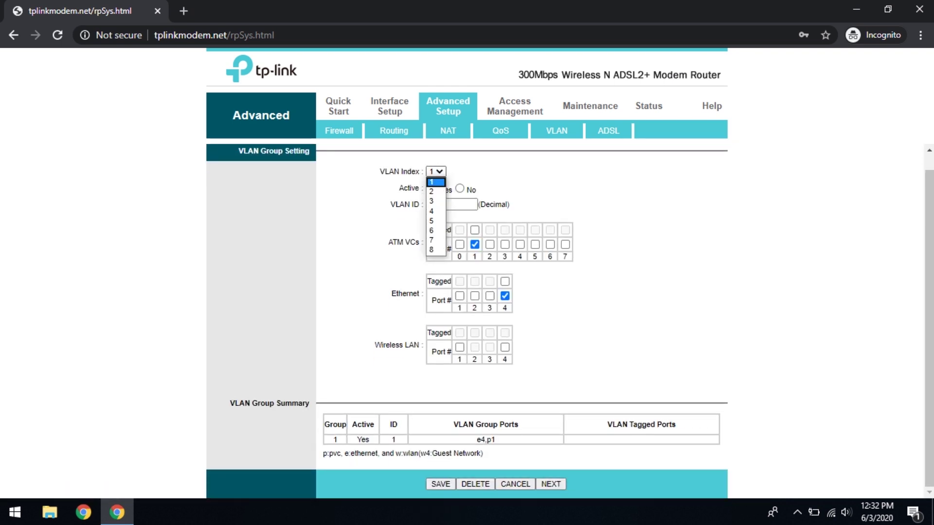
left_click(431, 191)
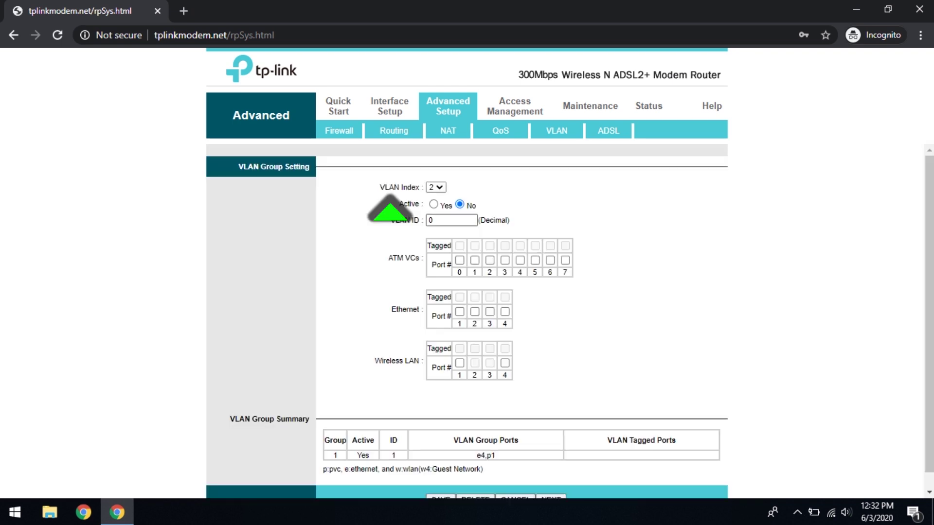
double_click(431, 220)
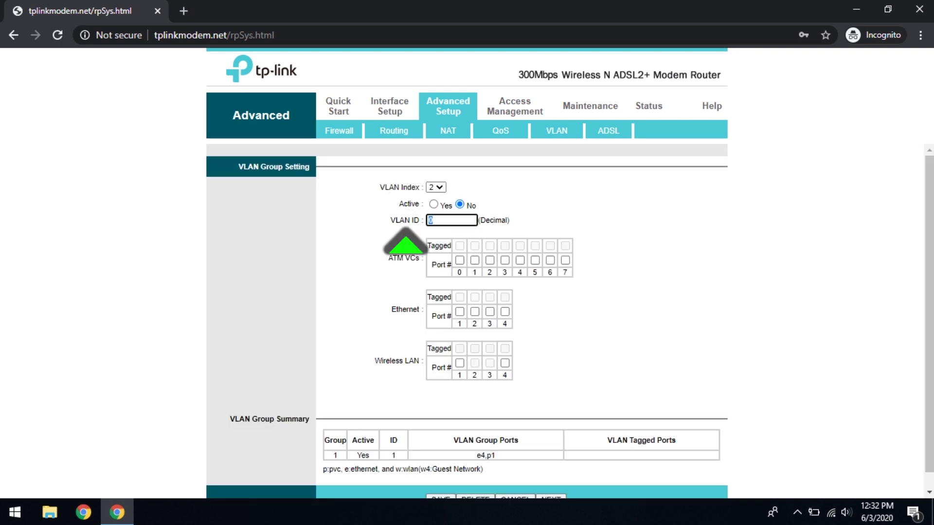
type("2")
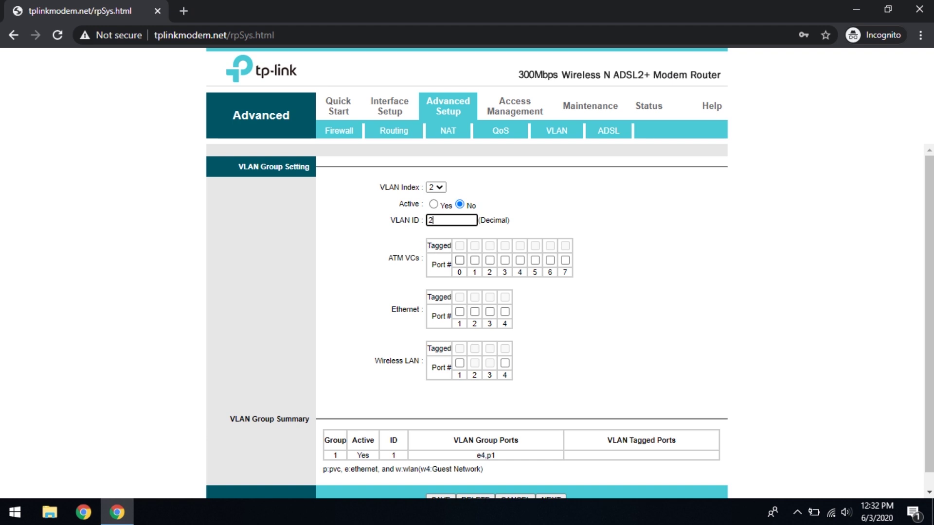
left_click(460, 260)
left_click(490, 260)
left_click(505, 260)
left_click(520, 260)
left_click(536, 261)
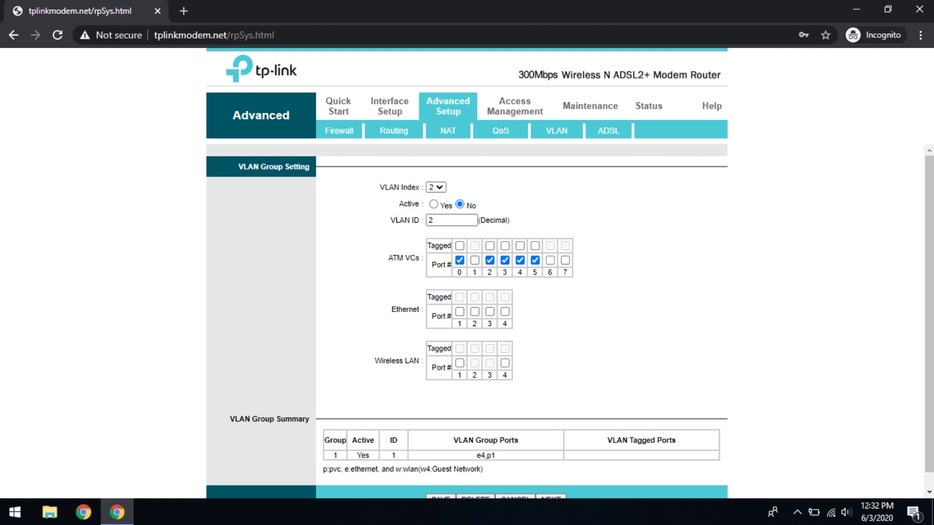
left_click(550, 261)
left_click(565, 260)
- Add Ethernet ports 1–3 and wireless LAN ports 1 and 4 to VLAN 2, then save
left_click(460, 312)
left_click(475, 312)
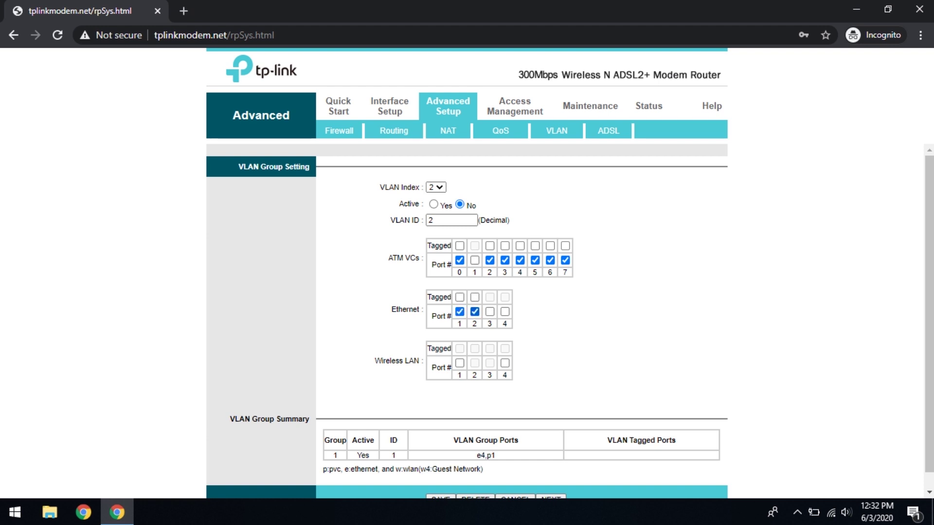
left_click(490, 311)
left_click(460, 363)
left_click(505, 363)
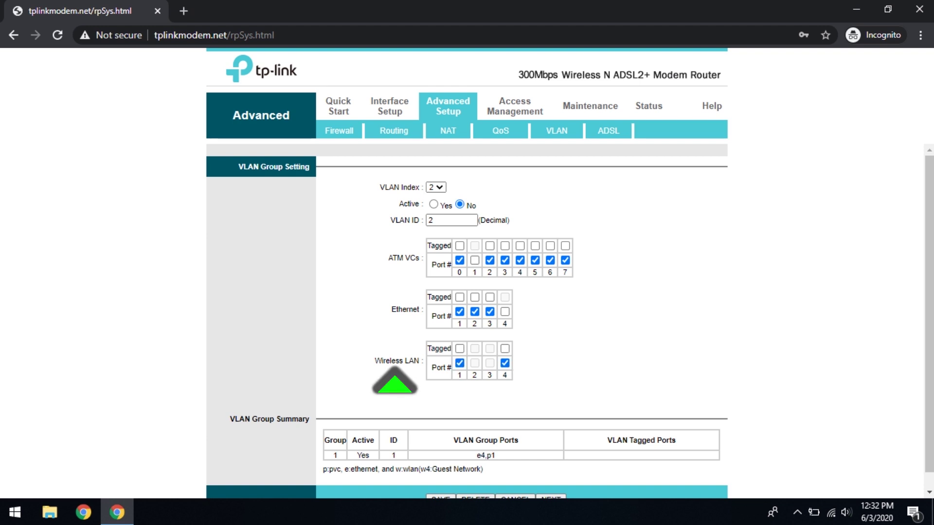
scroll(467, 321, "down", 2)
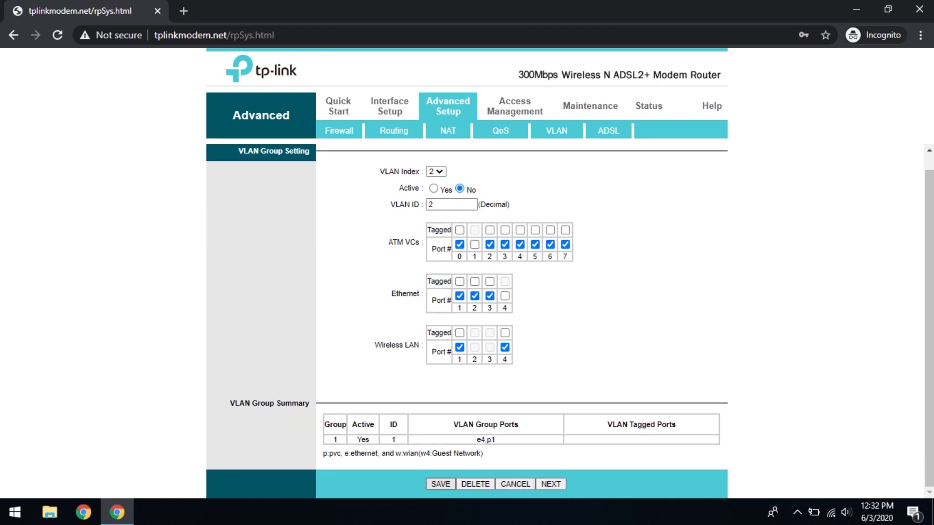
left_click(440, 482)
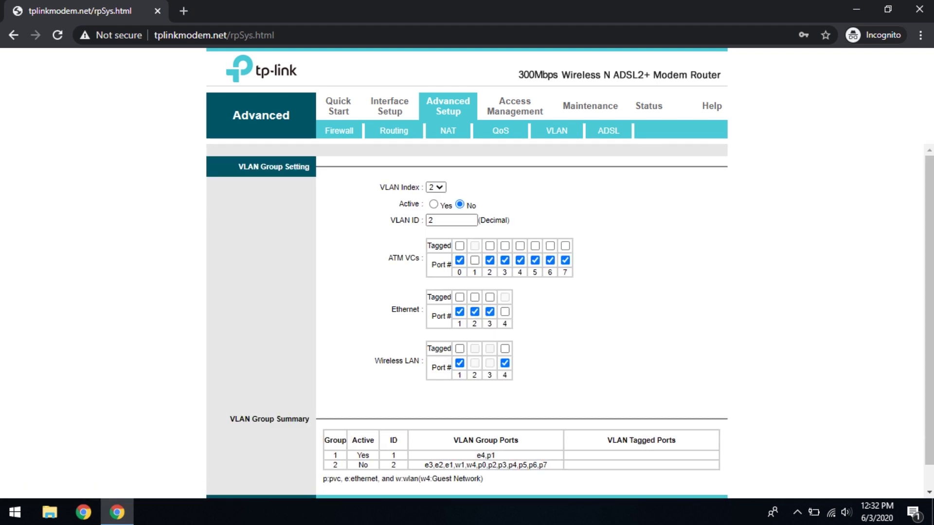
- Mark VLAN group 2 as Active and save it
scroll(564, 321, "down", 1)
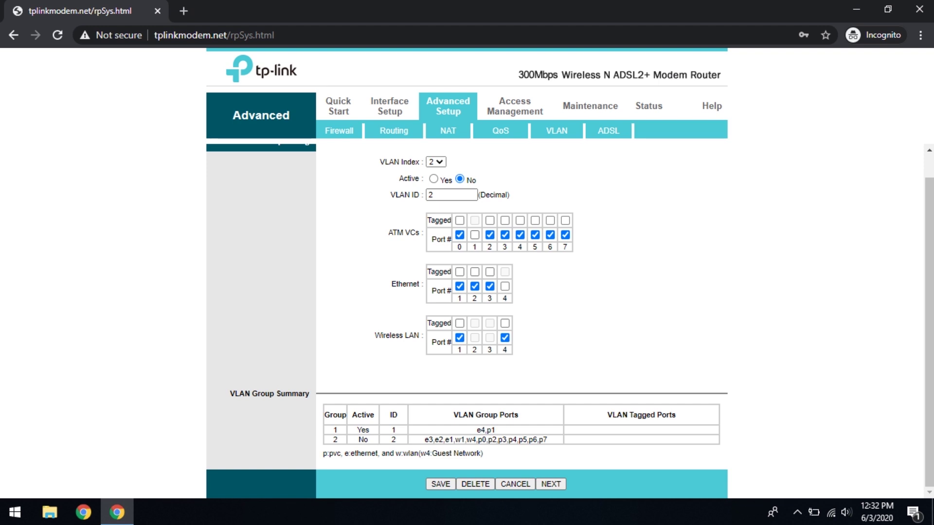
key("Left")
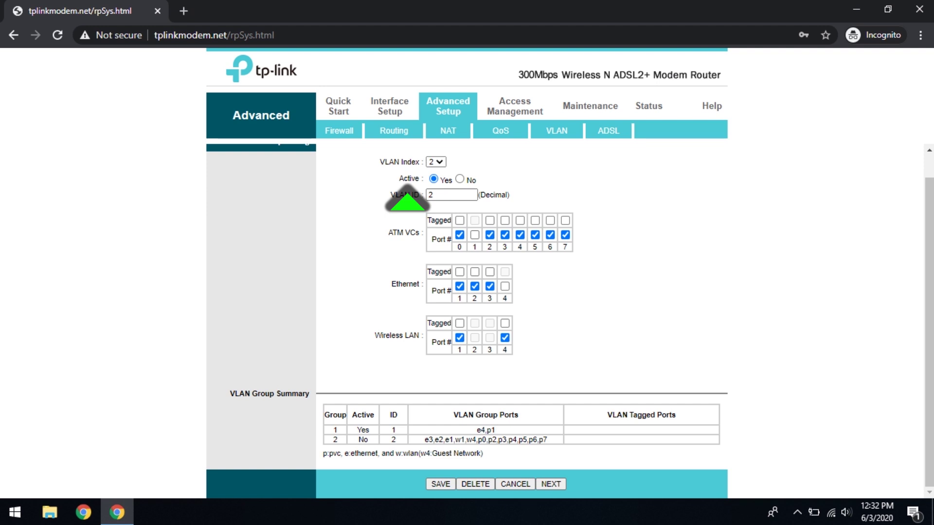
left_click(441, 484)
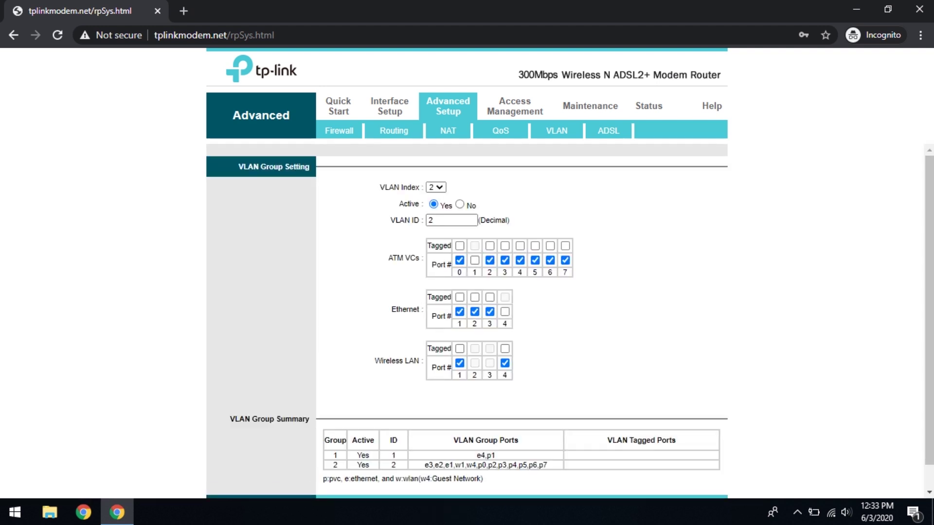
scroll(467, 331, "down", 1)
- Review VLAN group 1's settings, then return to the PVID assignment page
left_click(551, 483)
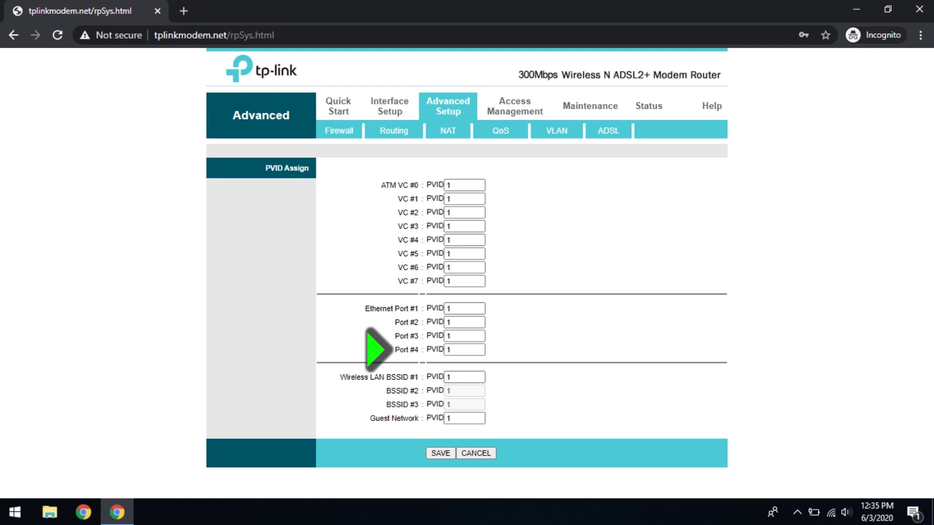
left_click(464, 349)
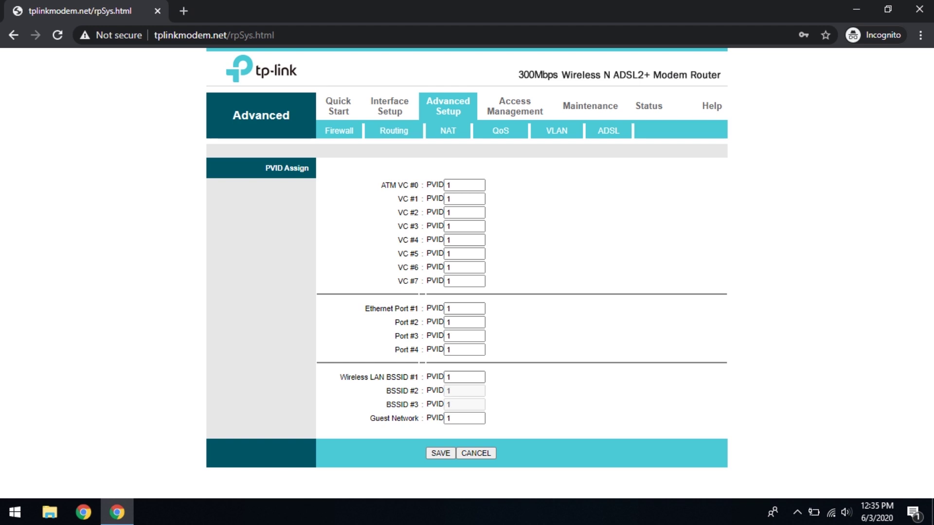
left_click(557, 130)
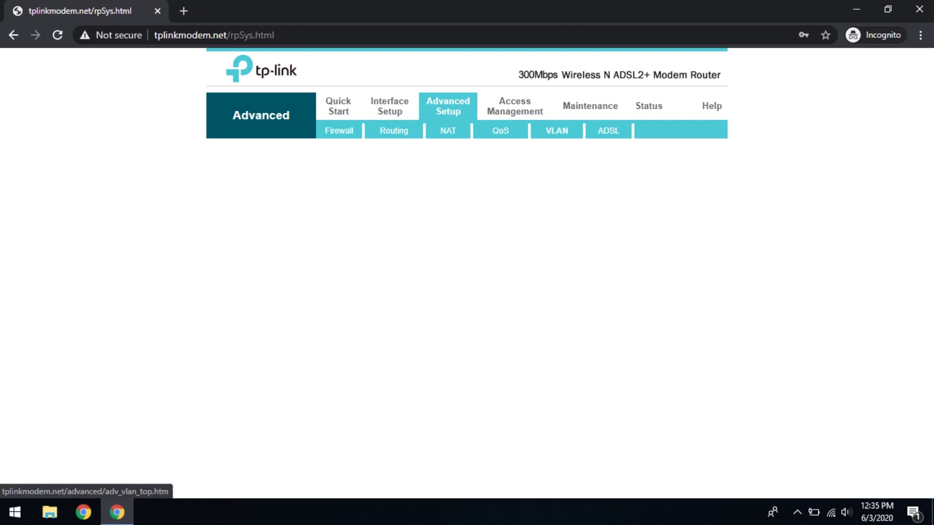
left_click(440, 206)
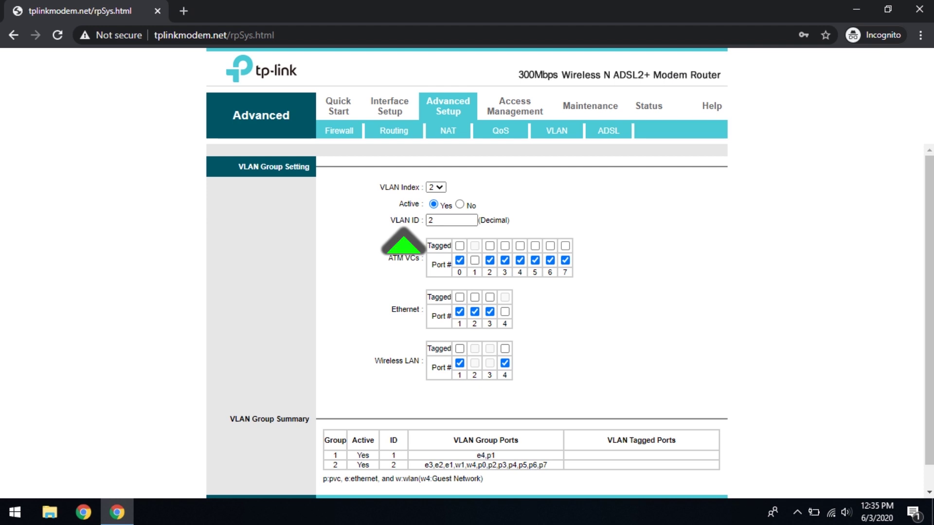
left_click(436, 188)
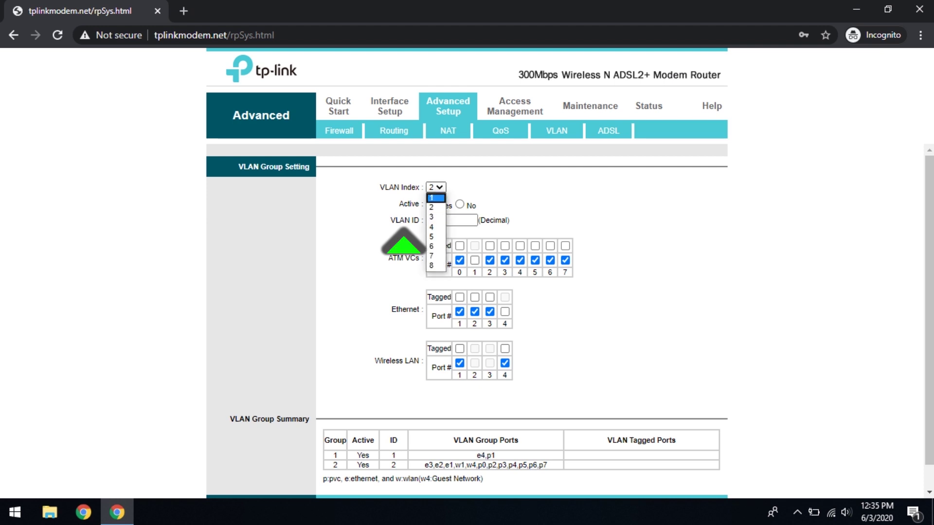
left_click(432, 194)
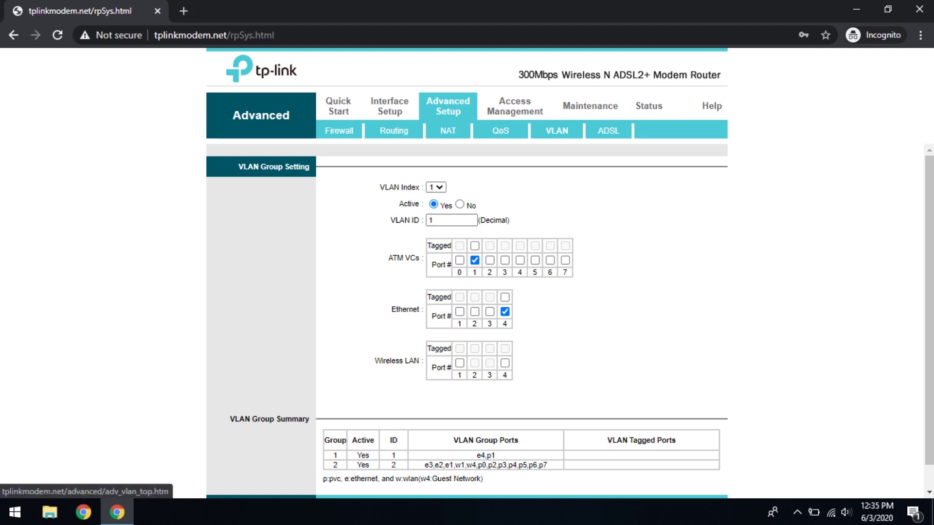
left_click(557, 131)
left_click(438, 229)
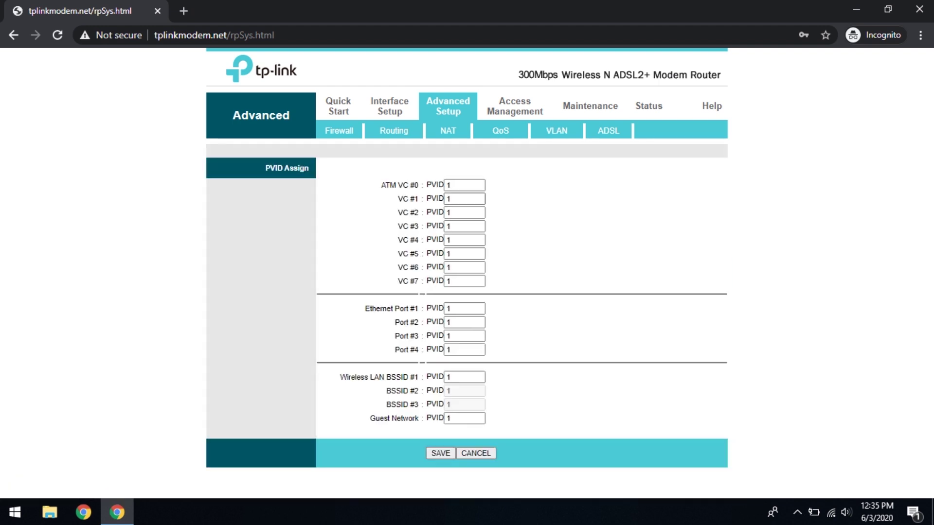
- Set PVID 2 for ATM VC #0 and VCs #2 through #7
left_click(465, 185)
type("2")
left_click(464, 212)
type("2")
left_click(464, 225)
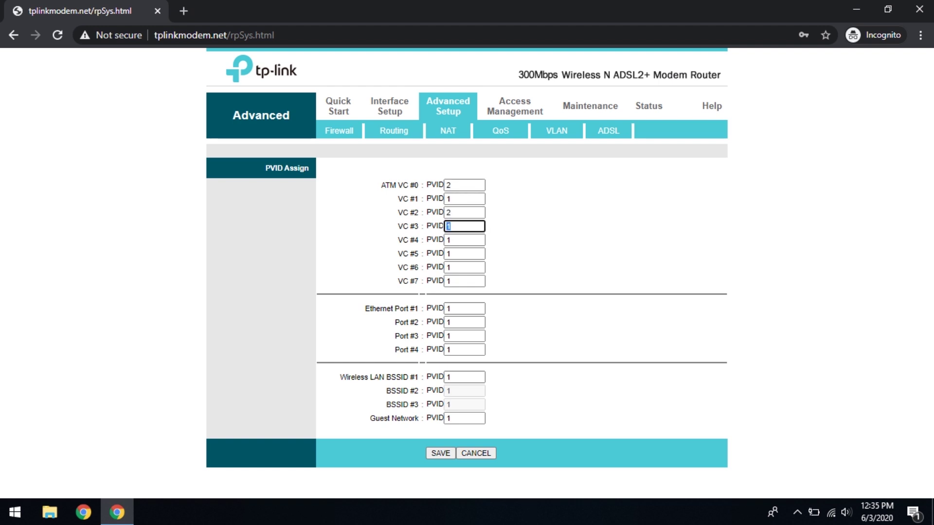
type("2")
left_click(464, 239)
type("2")
left_click(465, 253)
type("2")
left_click(464, 267)
type("2")
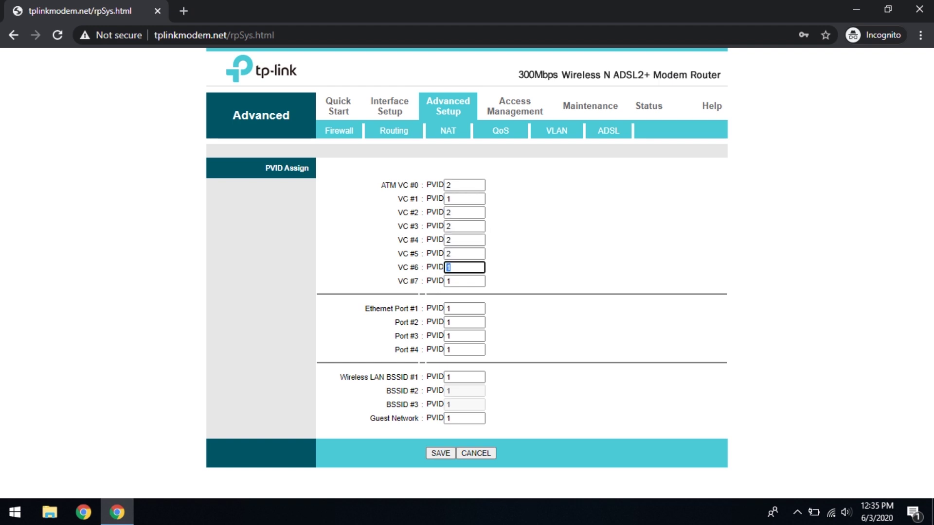
left_click(465, 281)
type("2")
- Set PVID 2 for Ethernet ports 1–3, BSSID #1 and Guest Network, then save
left_click(464, 309)
type("2")
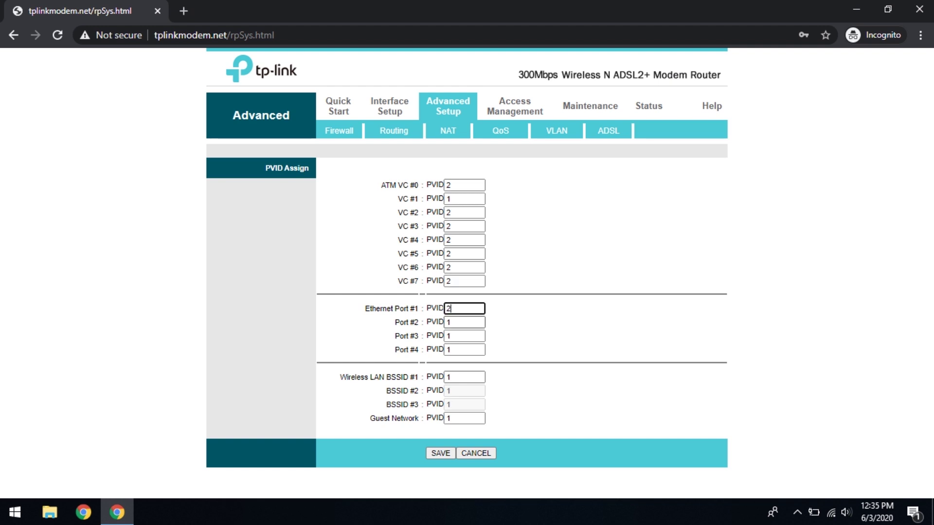
left_click(465, 322)
type("2")
left_click(464, 335)
type("2")
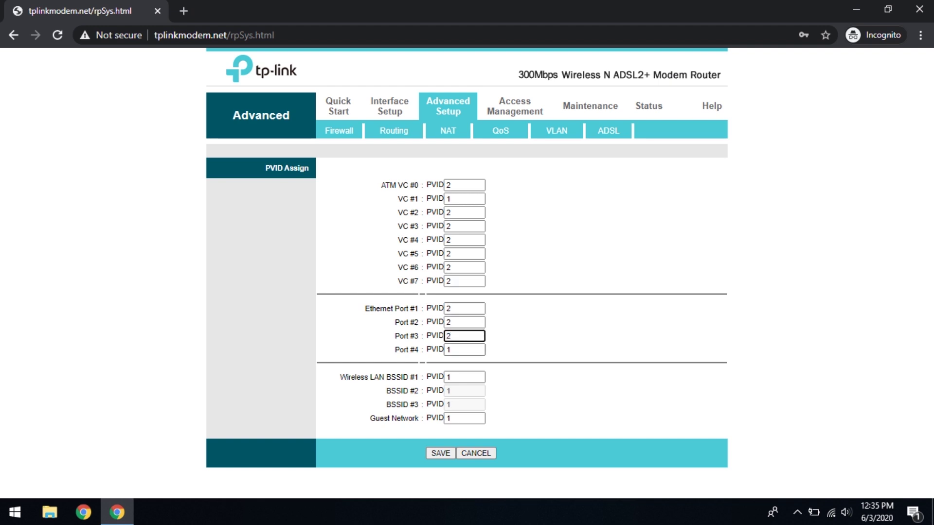
left_click(464, 377)
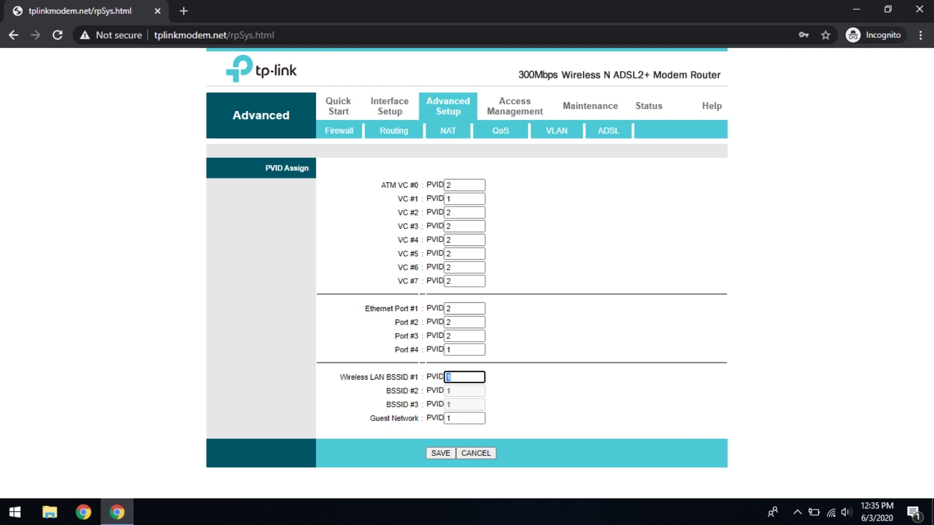
type("2")
left_click(465, 419)
type("2")
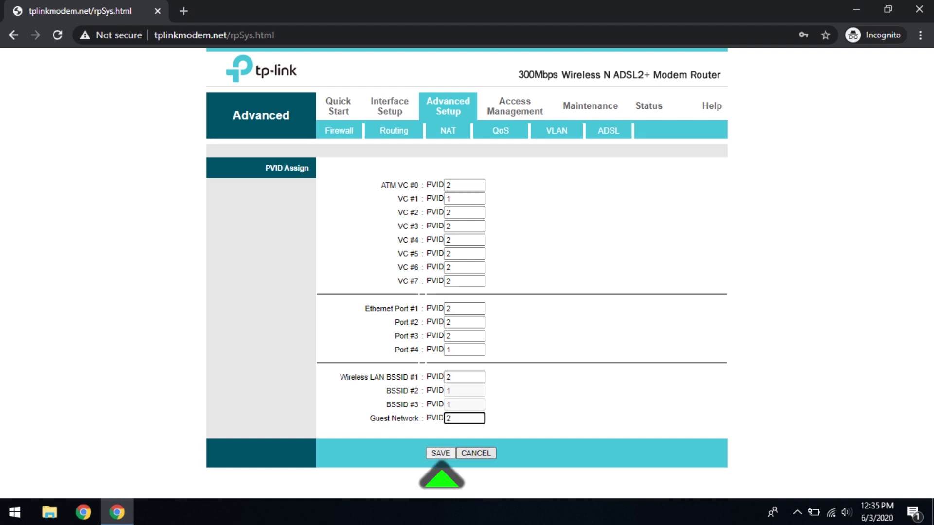
left_click(440, 453)
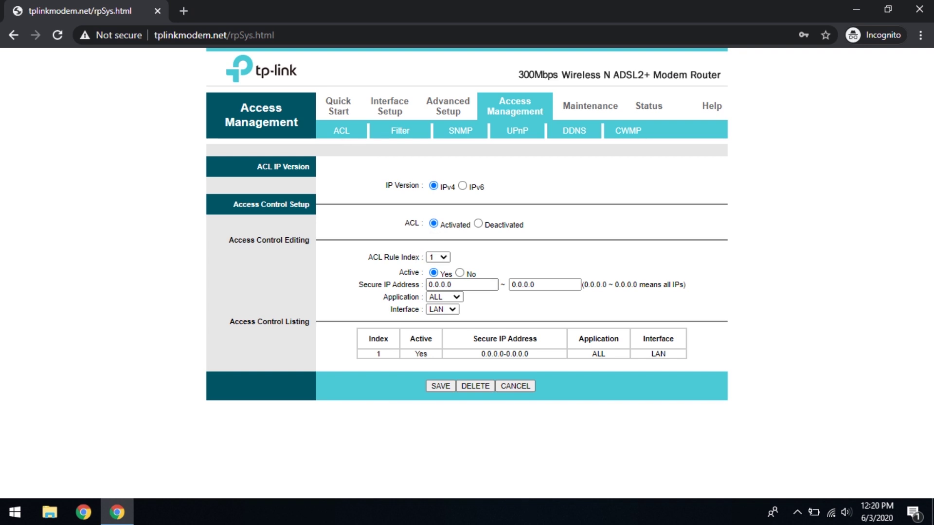
- Load ACL rule 2 and set its secure IP range to 222.165.185.1–222.165.185.254
left_click(438, 257)
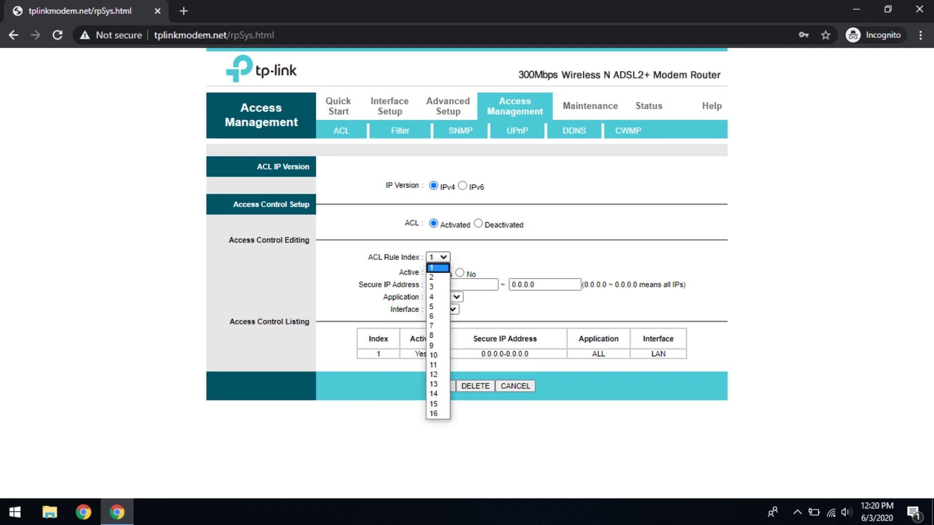
key("Down")
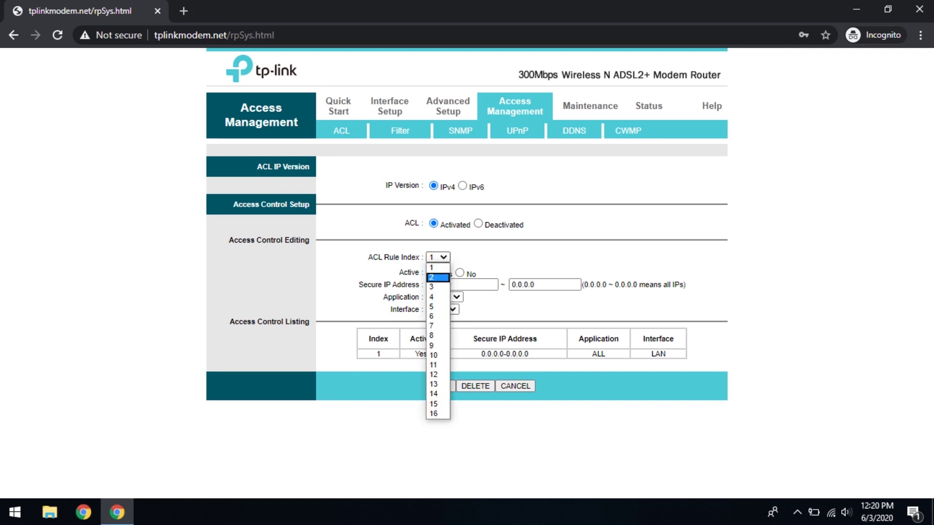
key("Return")
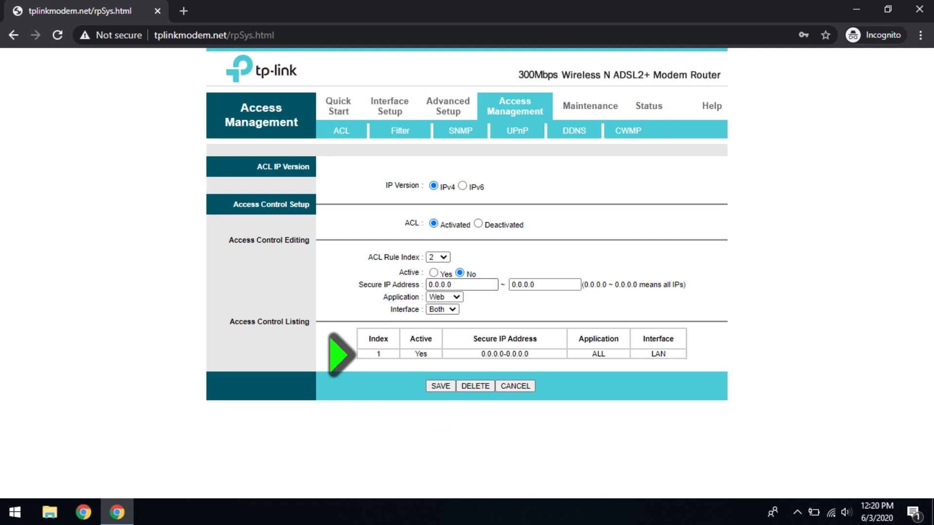
double_click(439, 284)
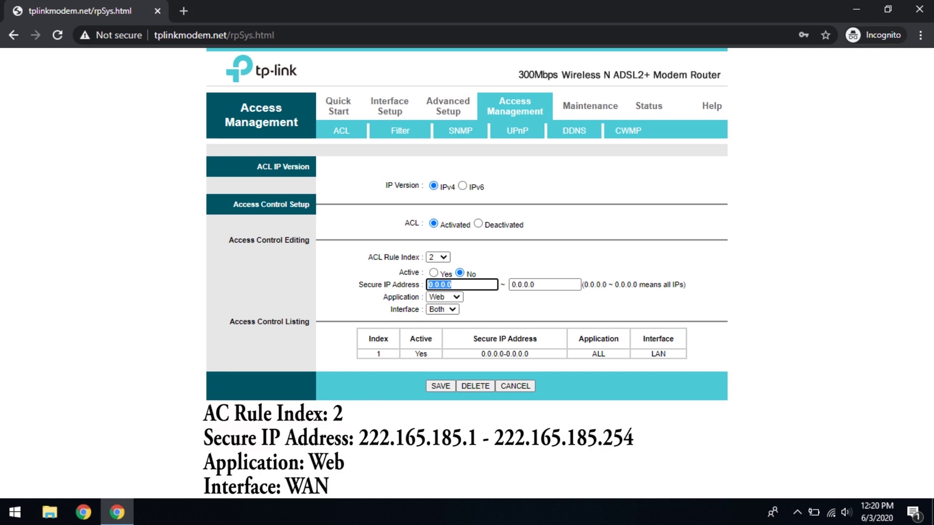
type("222")
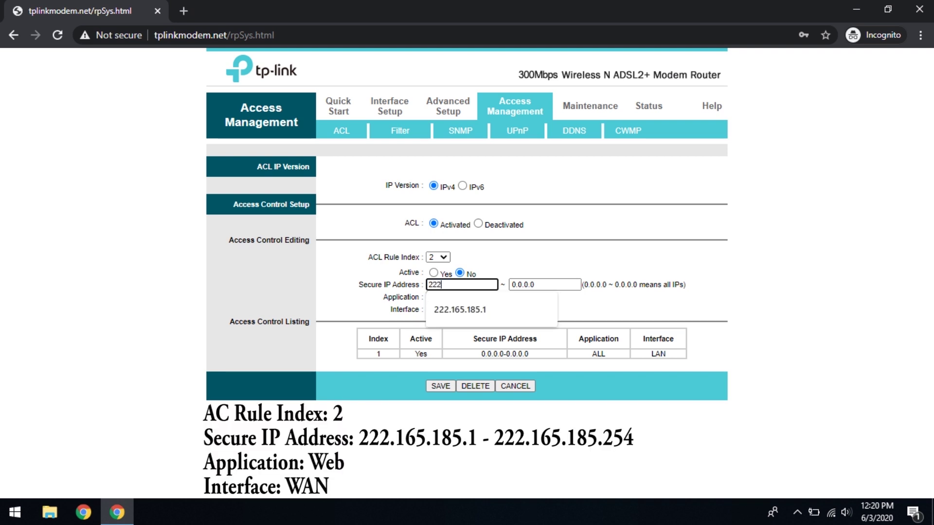
type(".165.185.1")
key("Tab")
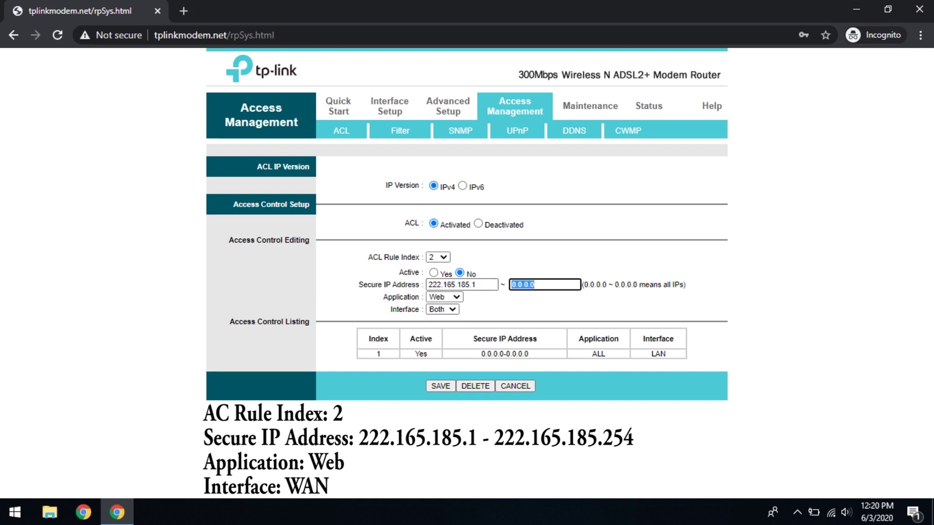
type("222.")
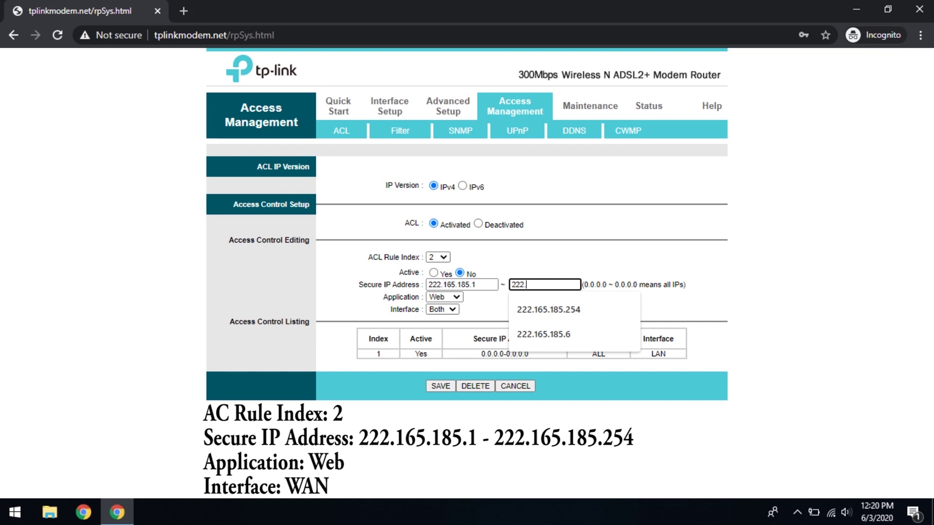
type("165.185.254")
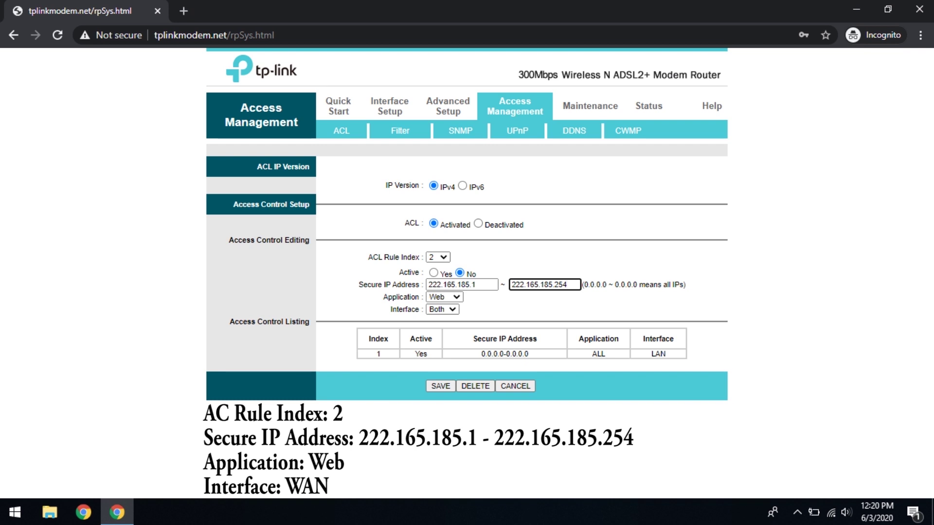
- Keep Web as the application, set interface WAN, and save rule 2
left_click(444, 296)
left_click(440, 307)
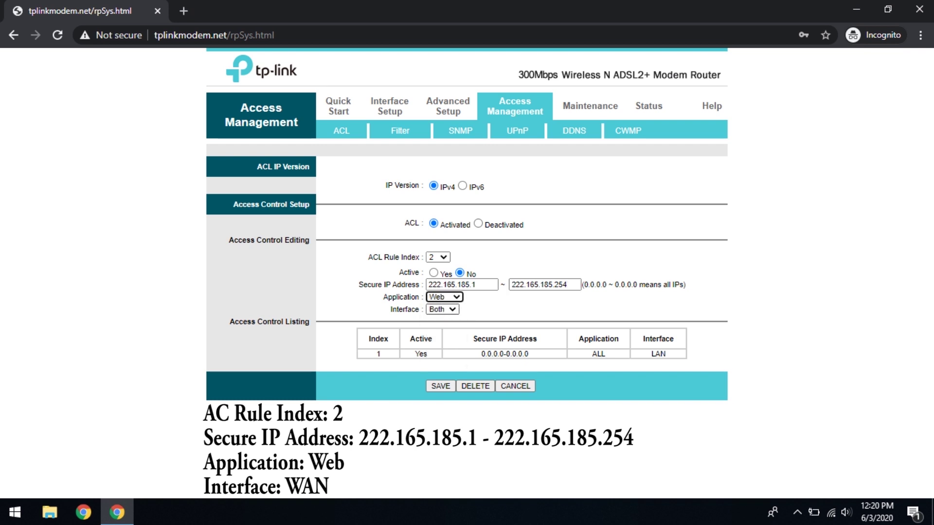
left_click(442, 309)
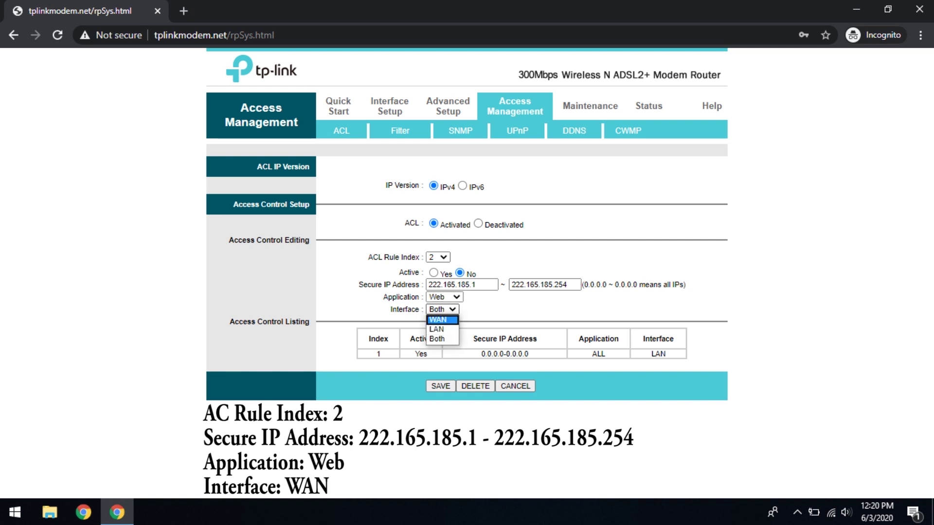
key("Return")
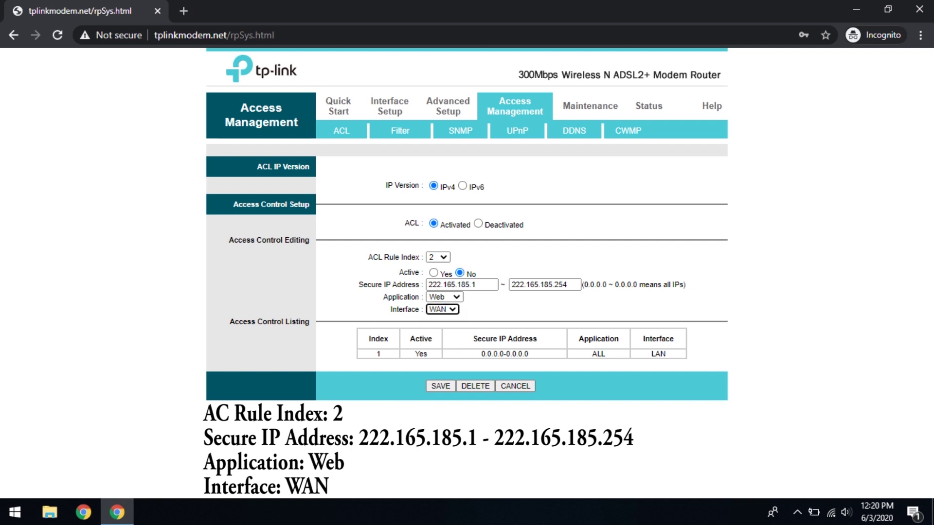
left_click(441, 386)
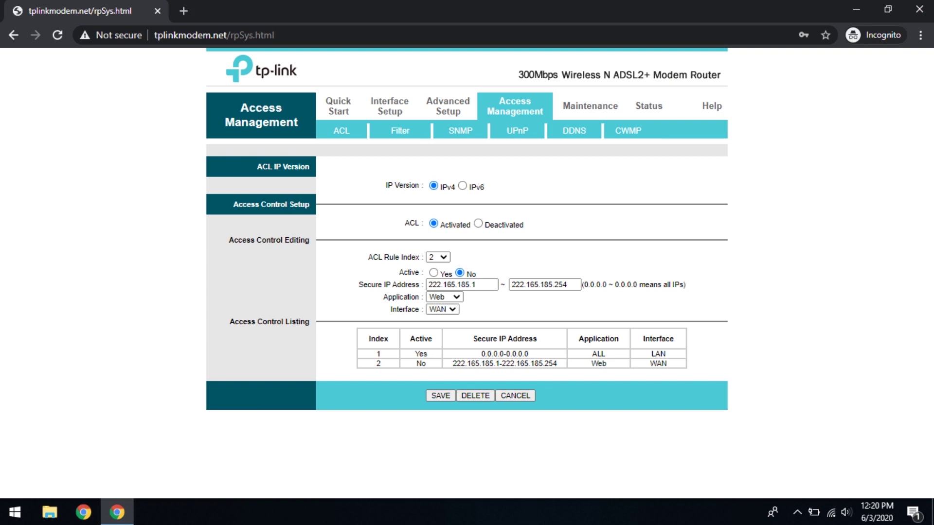
- Load ACL rule 3 and set its secure IP range to 222.165.185.1–222.165.185.254
left_click(438, 257)
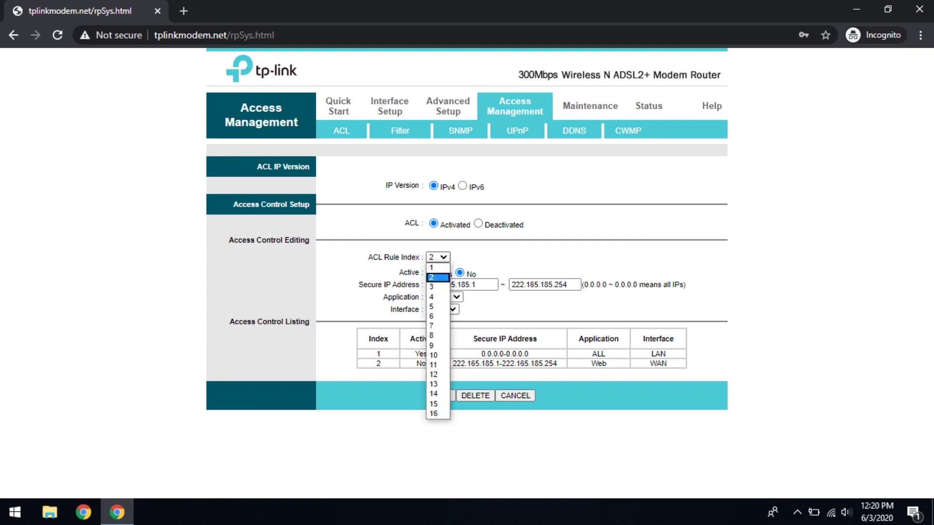
left_click(431, 283)
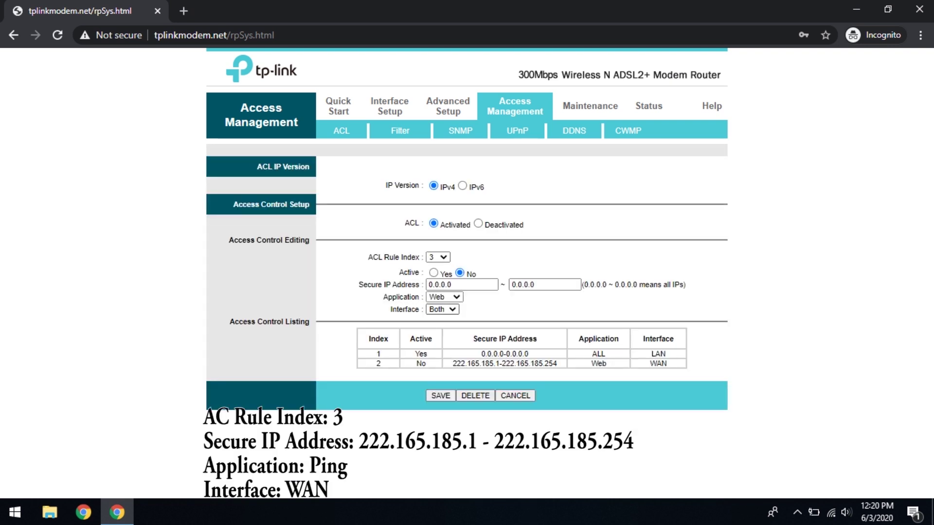
left_click_drag(492, 285, 429, 285)
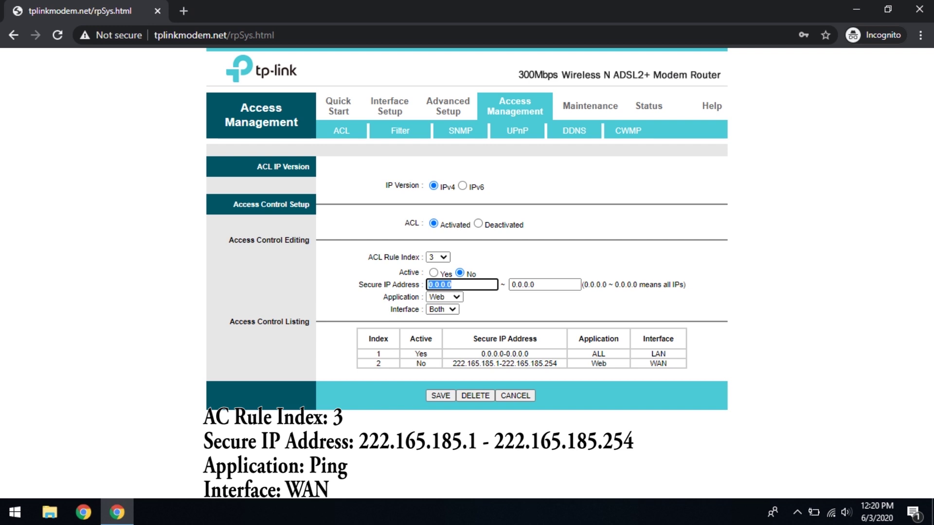
type("222.1")
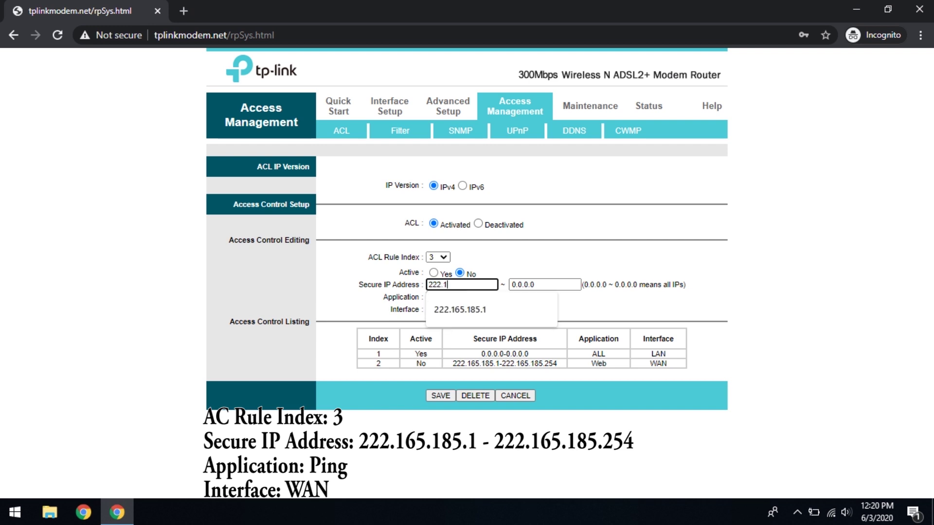
type("65.185.1")
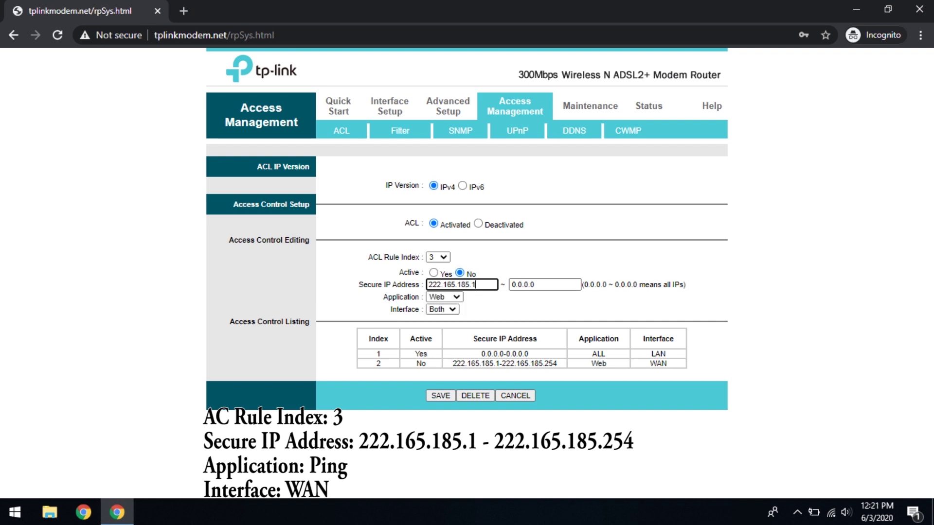
key("Tab")
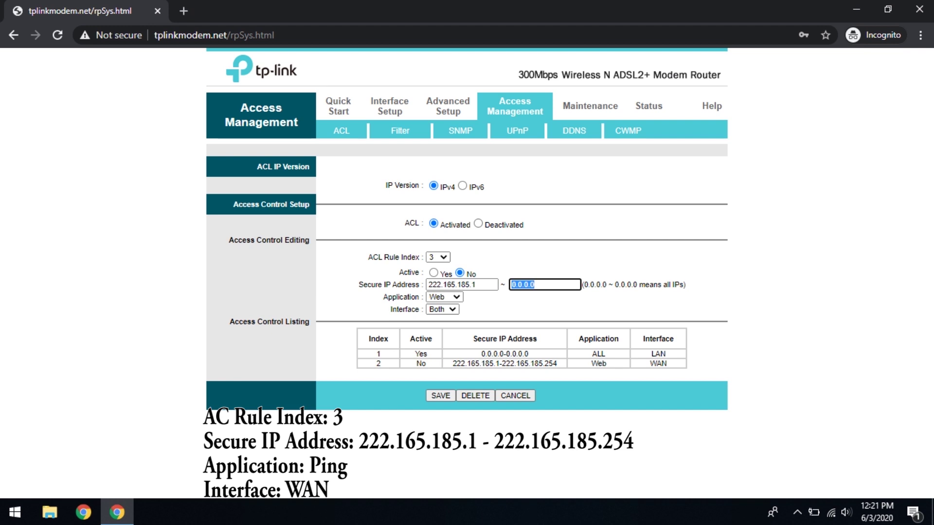
type("222.165.")
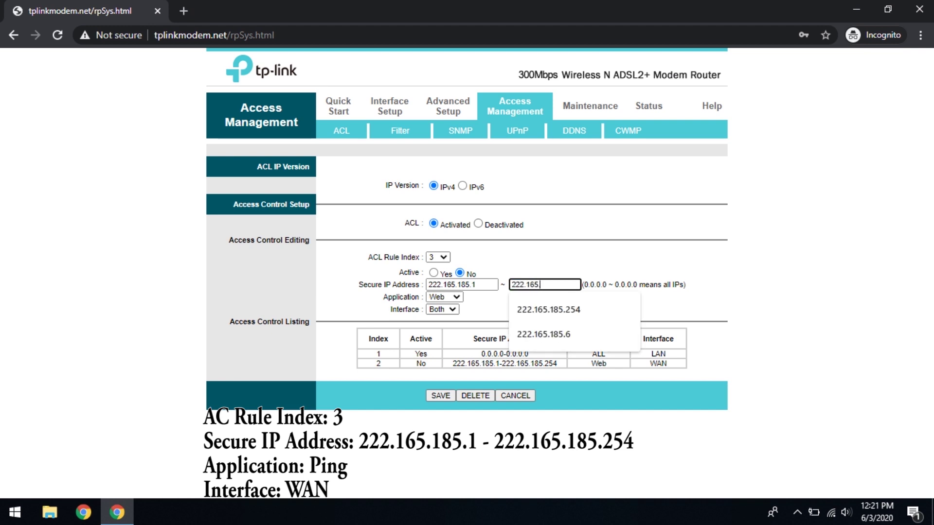
type("185.254")
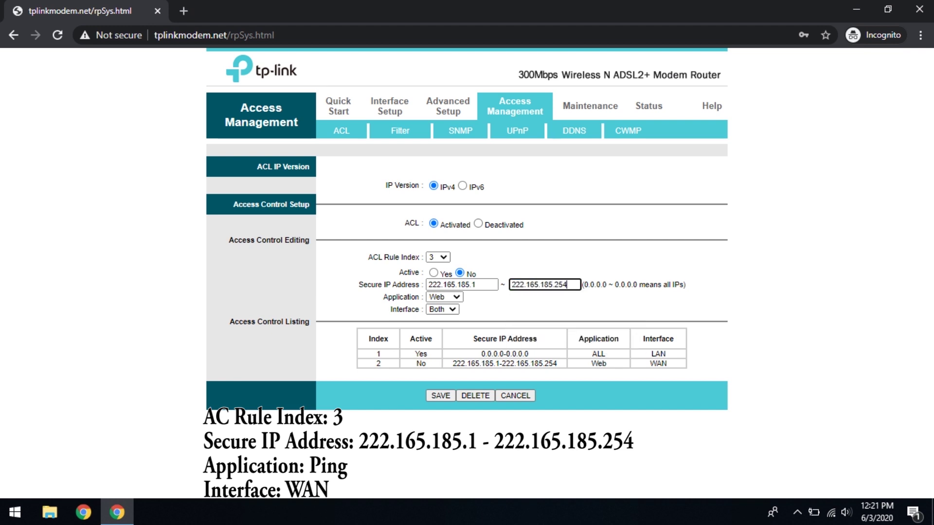
- Set rule 3's application to Ping and interface to WAN, then save it
key("Tab")
key("alt+Down")
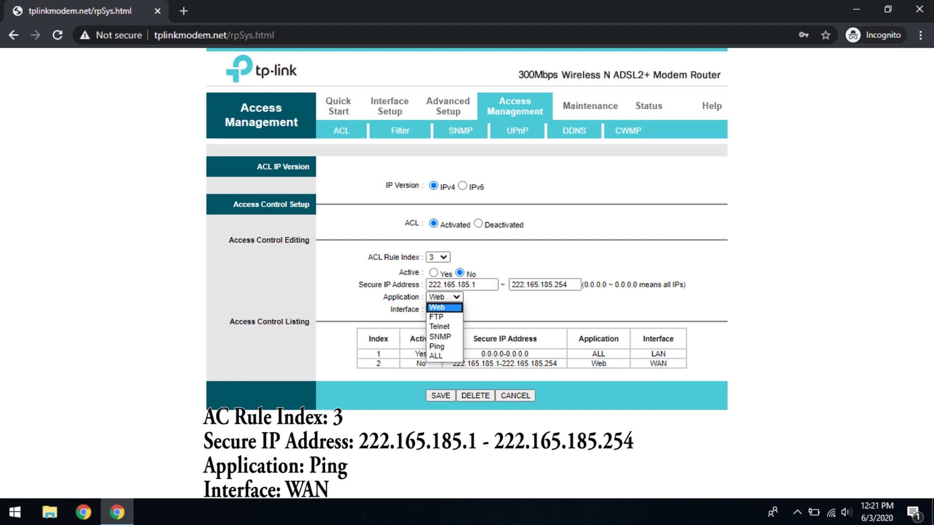
key("Down")
key("Down")
key("Down")
key("Down")
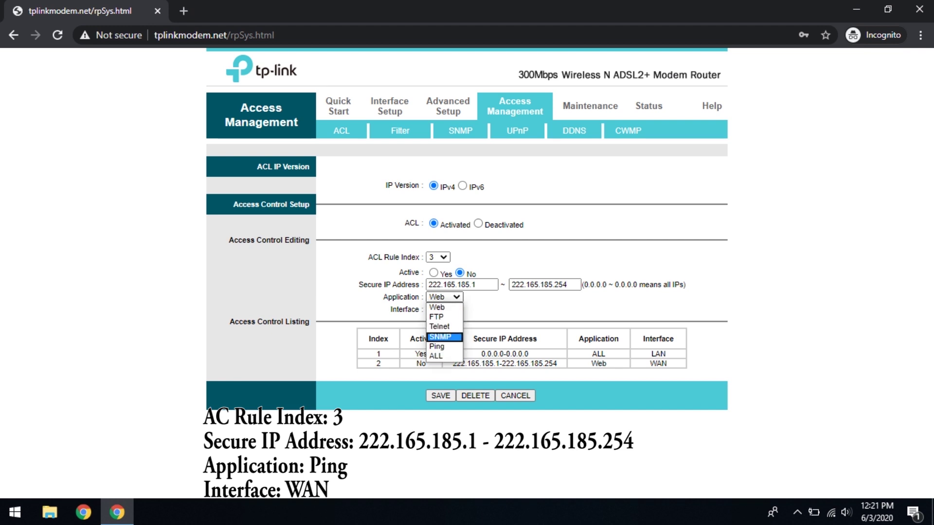
key("Return")
key("Tab")
key("alt+Down")
key("Up")
key("Up")
key("Return")
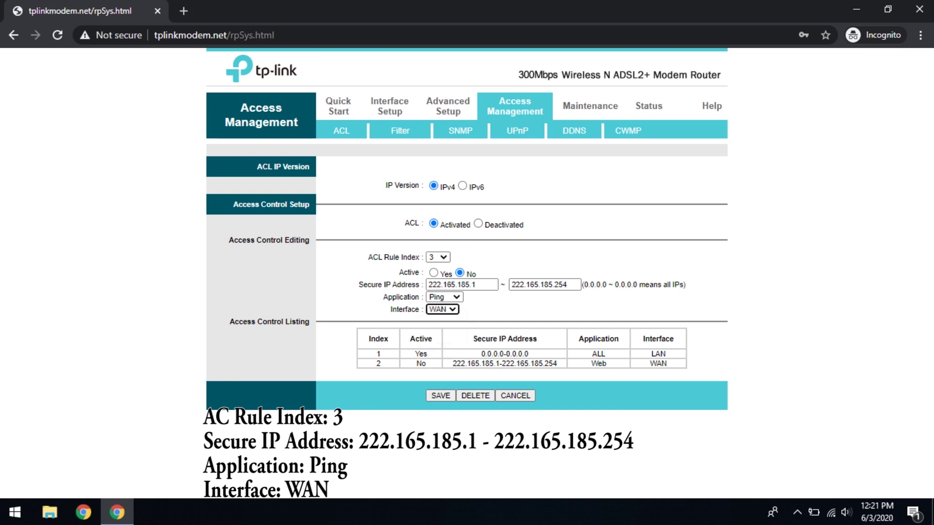
key("Tab")
key("Return")
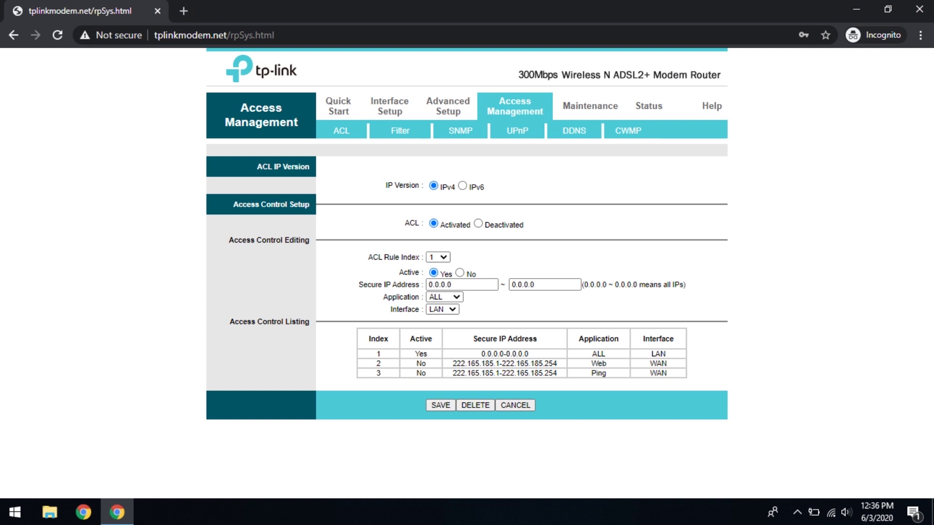
- Make ACL rule 2 active and save it
key("alt+Down")
key("Down")
key("Return")
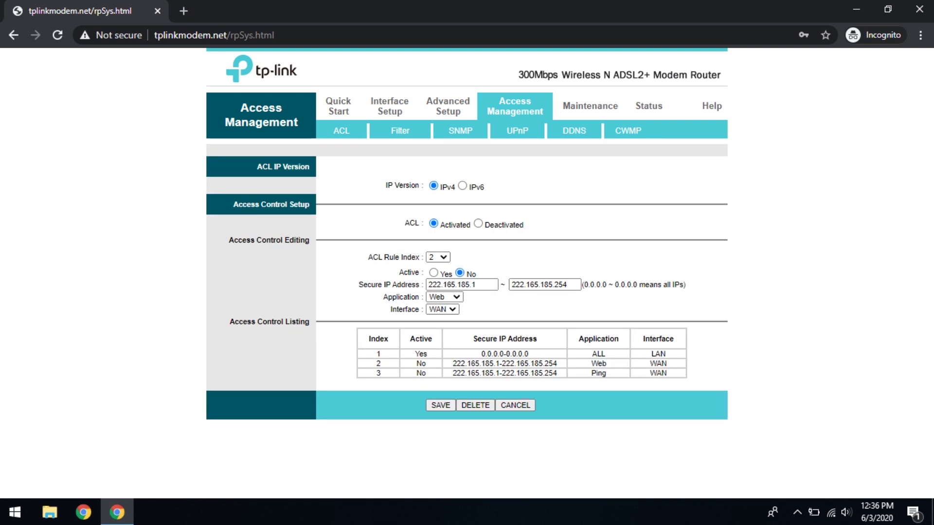
left_click(433, 273)
left_click(441, 405)
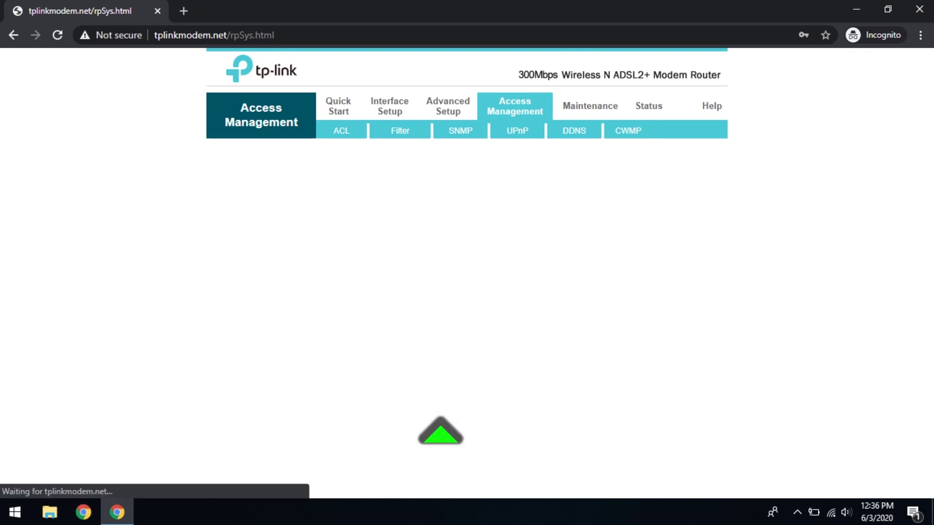
- Make ACL rule 3 active and save it
key("alt+Down")
key("Down")
key("Return")
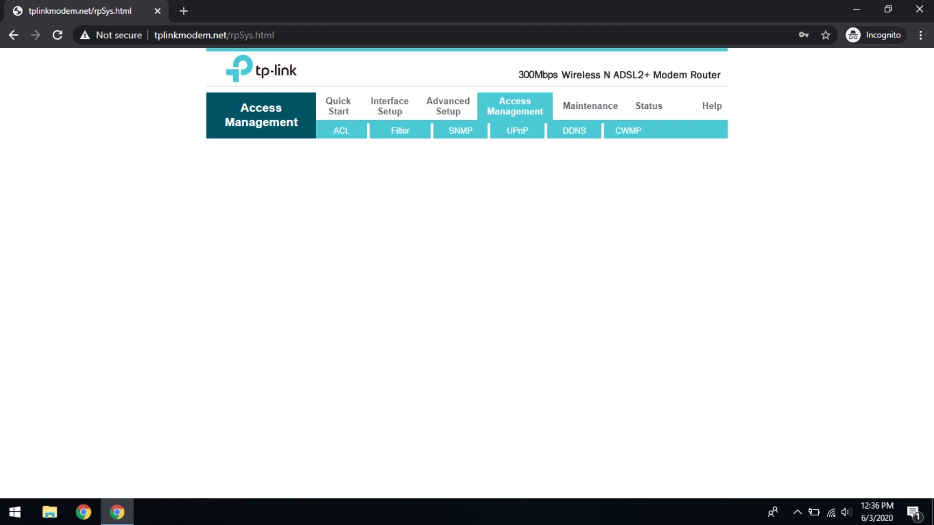
left_click(433, 273)
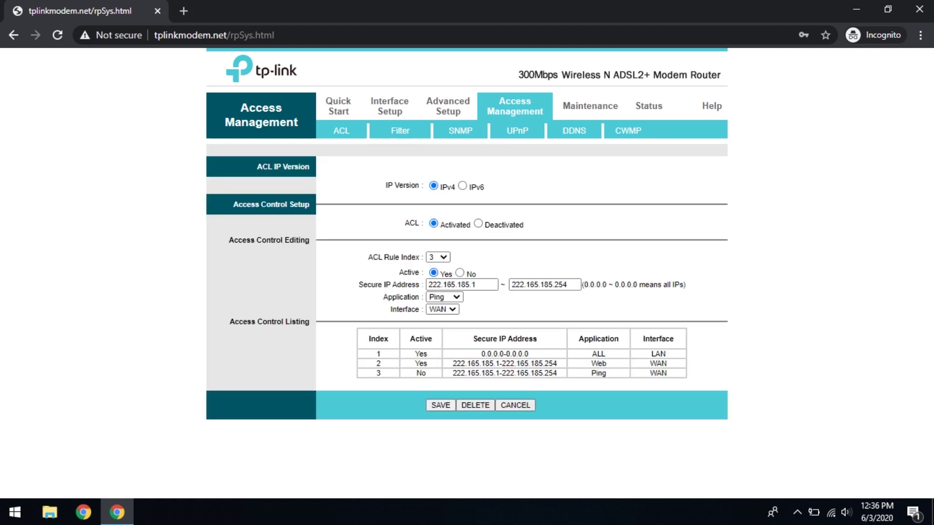
left_click(441, 405)
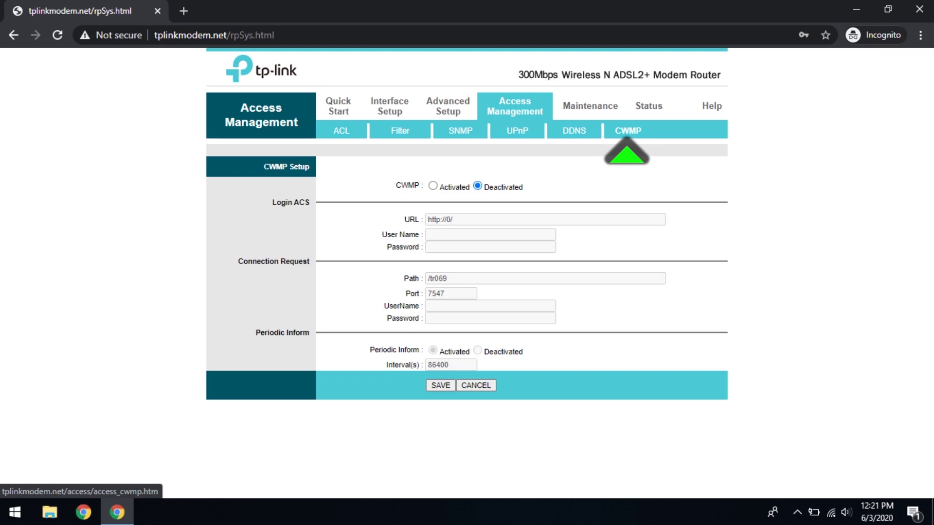
left_click(432, 185)
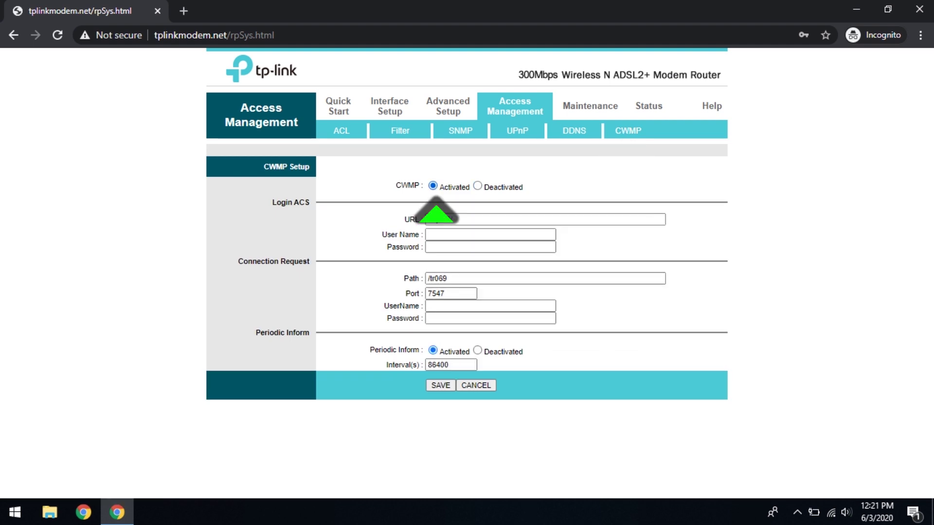
key("Tab")
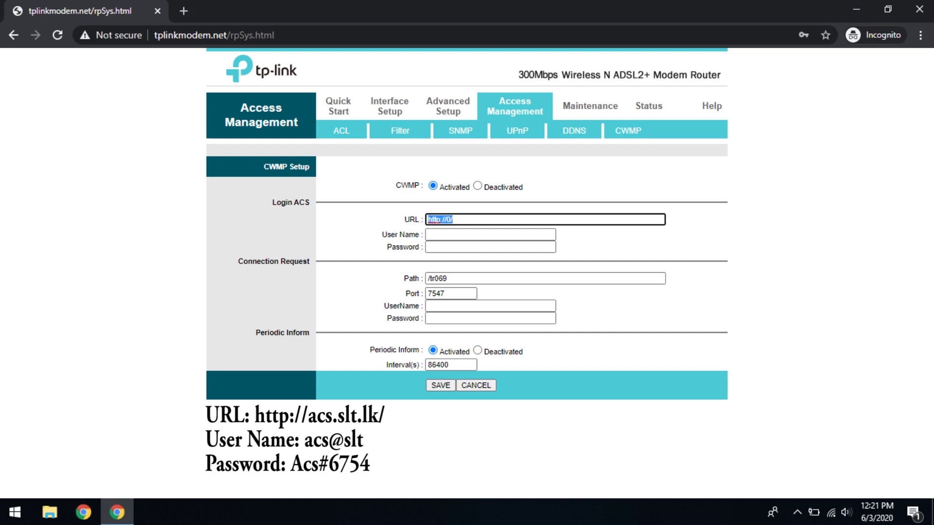
type("http")
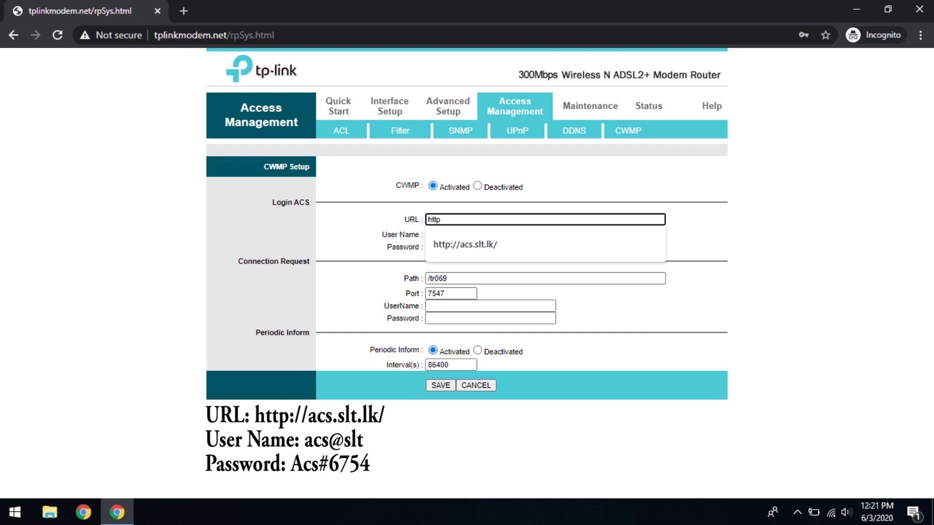
type("://acs.slt.lk")
key("Tab")
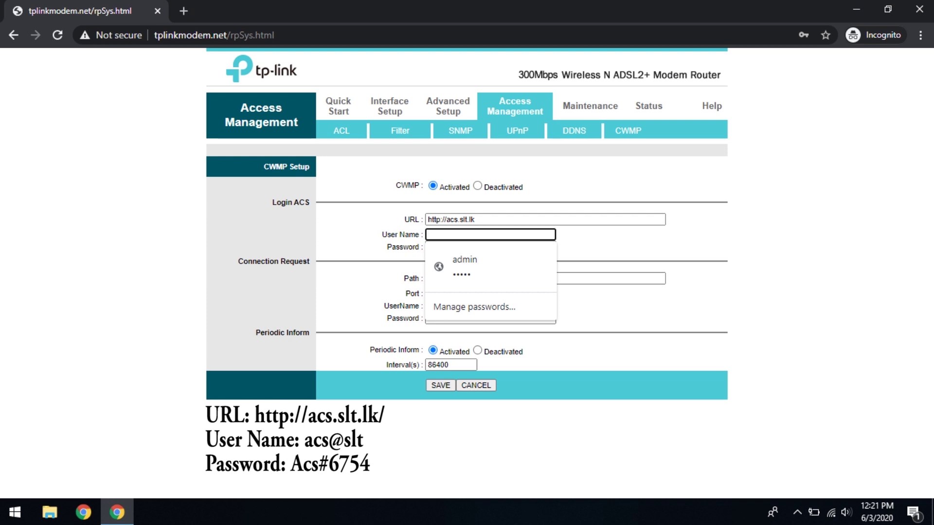
type("acs")
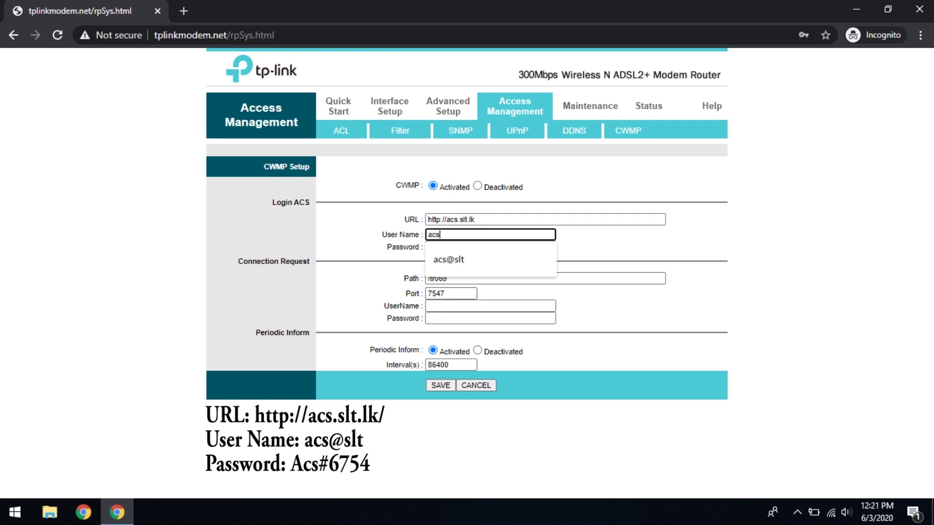
type("@slt")
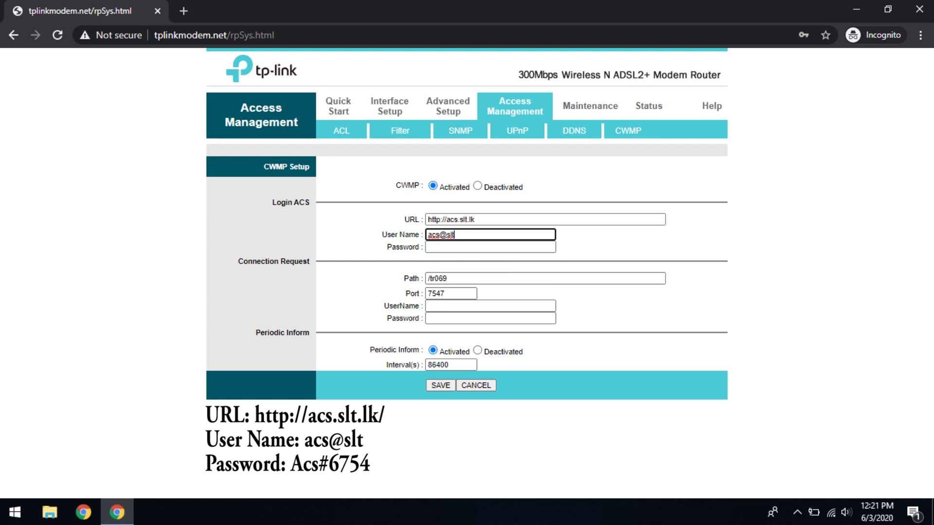
left_click(490, 247)
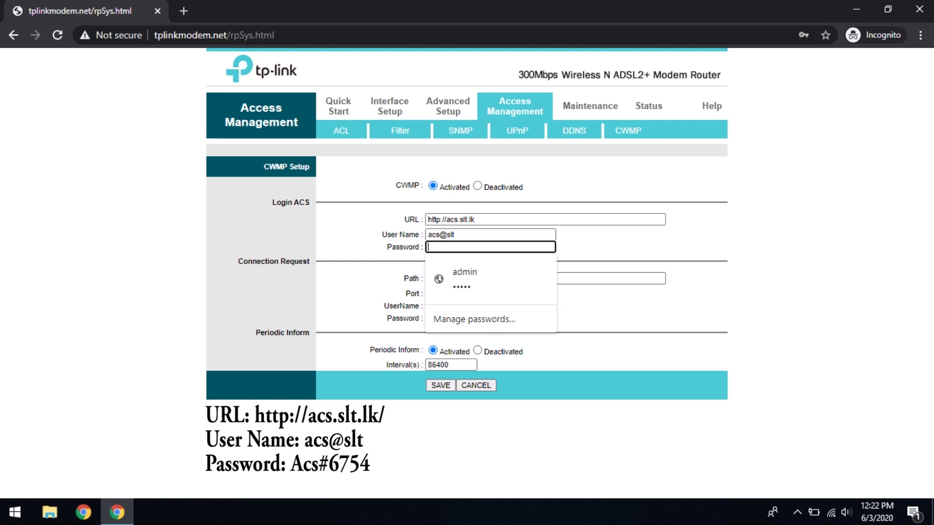
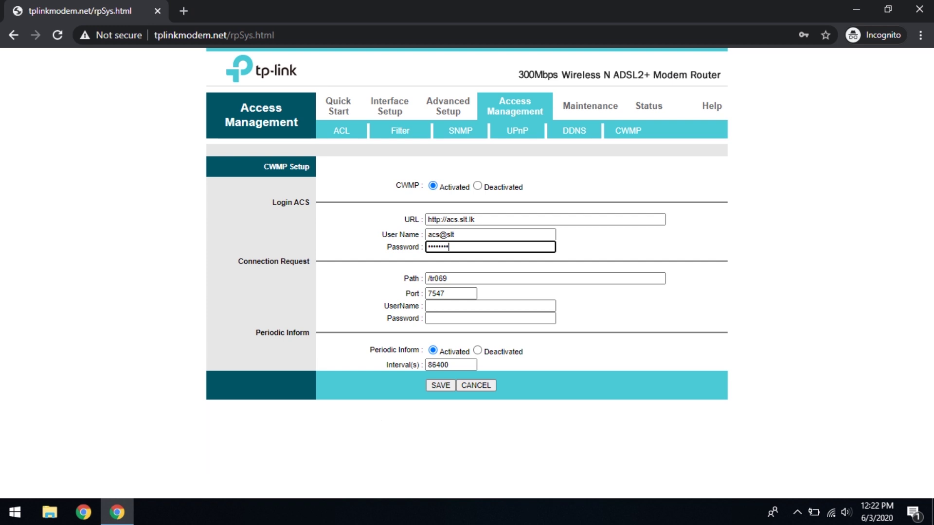
left_click(446, 279)
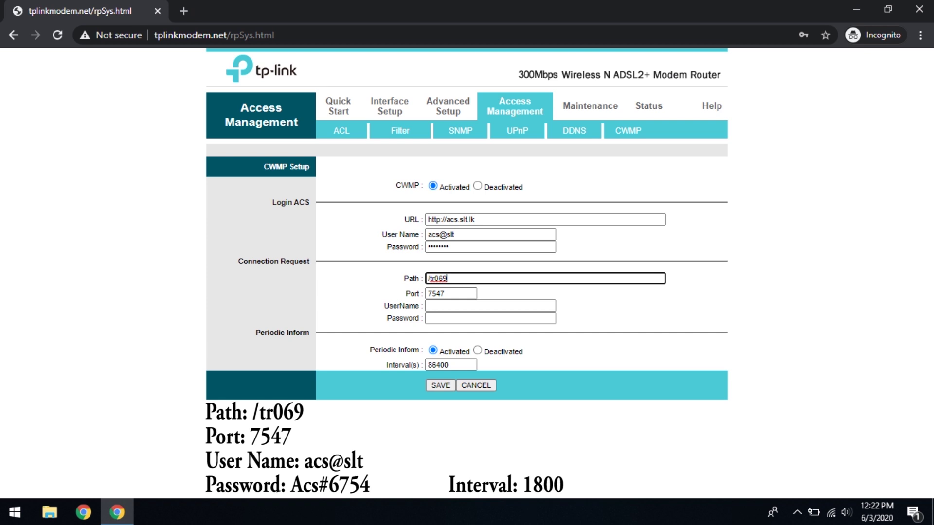
- Copy the ACS login user name and password into the Connection Request credentials
left_click(445, 293)
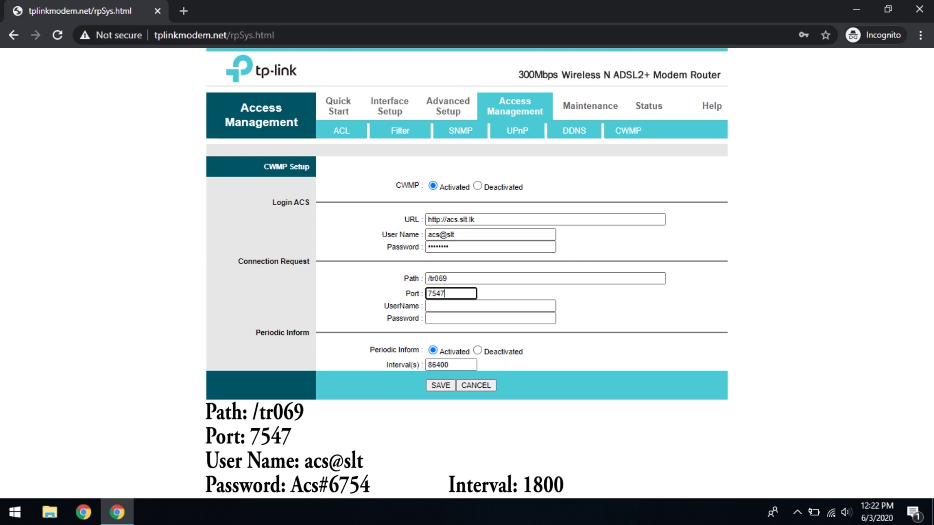
key("Tab")
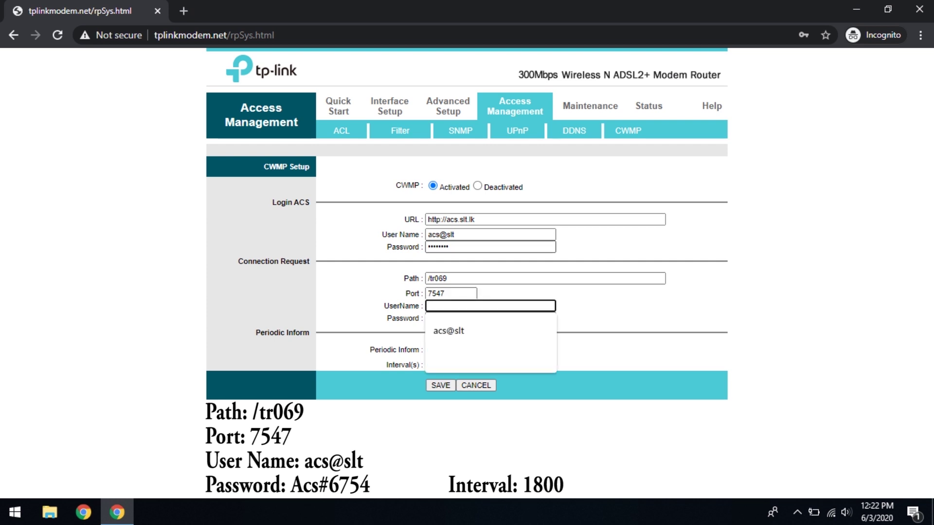
key("shift+Tab")
key("shift+Tab")
key("shift+Tab")
key("shift+Tab")
key("ctrl+c")
key("Tab")
key("Tab")
key("Tab")
key("Tab")
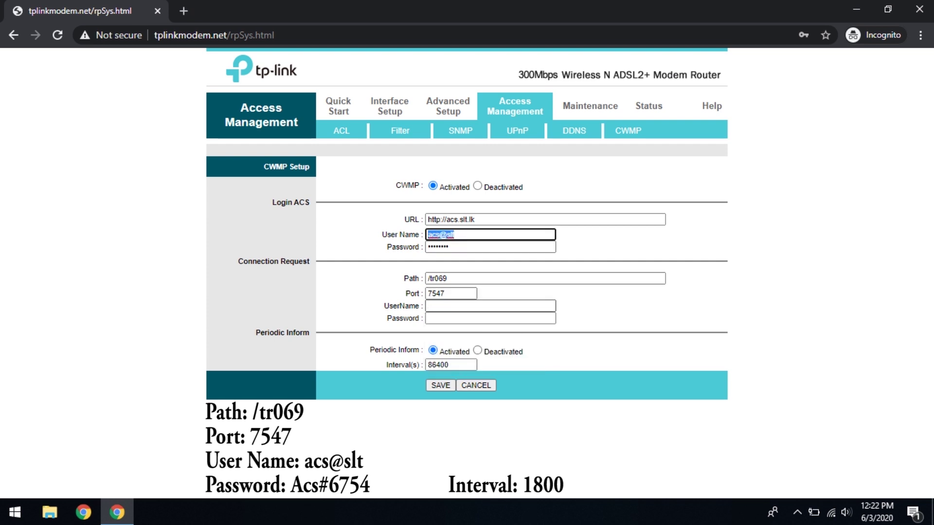
key("ctrl+v")
key("shift+Tab")
key("shift+Tab")
key("shift+Tab")
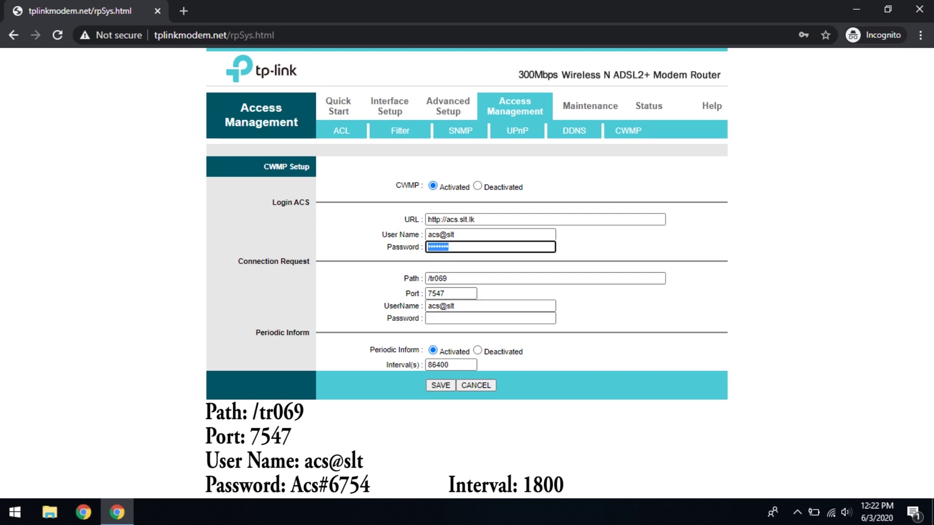
key("ctrl+c")
key("Tab")
key("Tab")
key("Tab")
key("Tab")
key("ctrl+v")
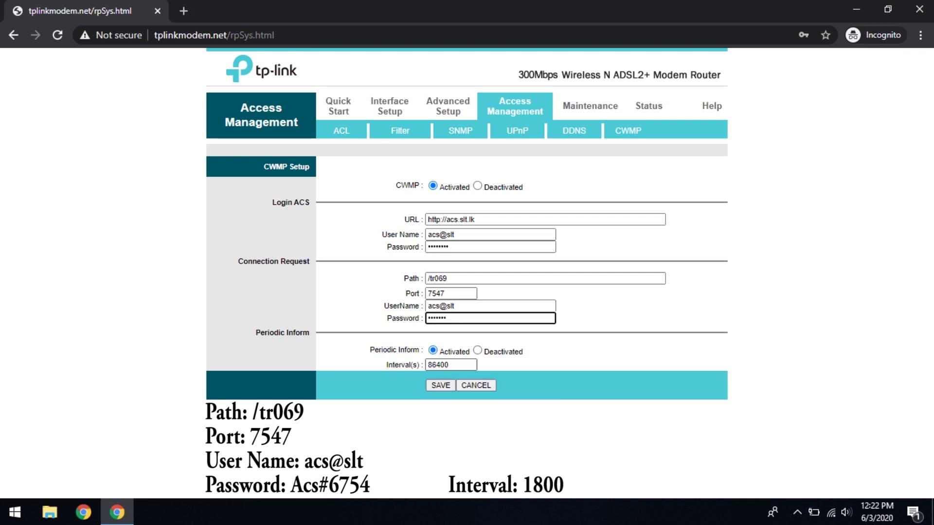
- Change the inform interval from 86400 to 1800 seconds and save the CWMP settings
key("Tab")
key("Tab")
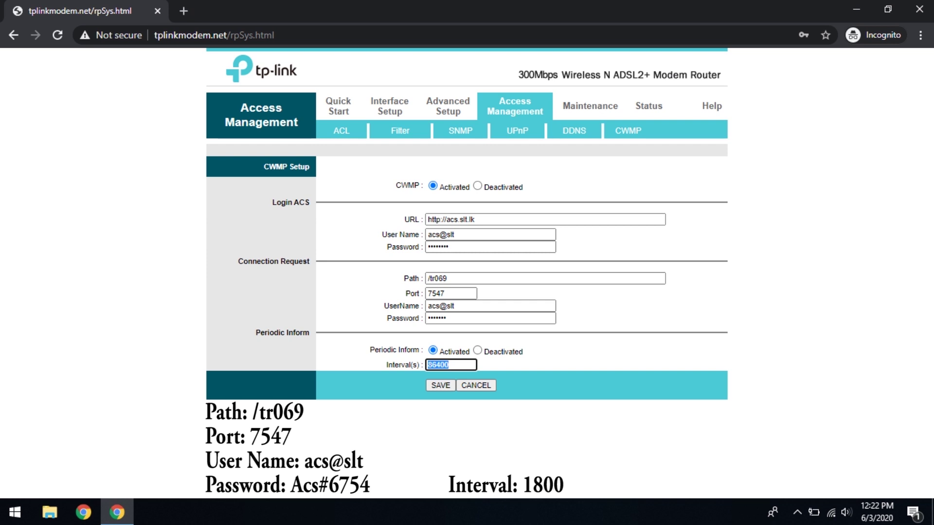
key("BackSpace")
type("1800")
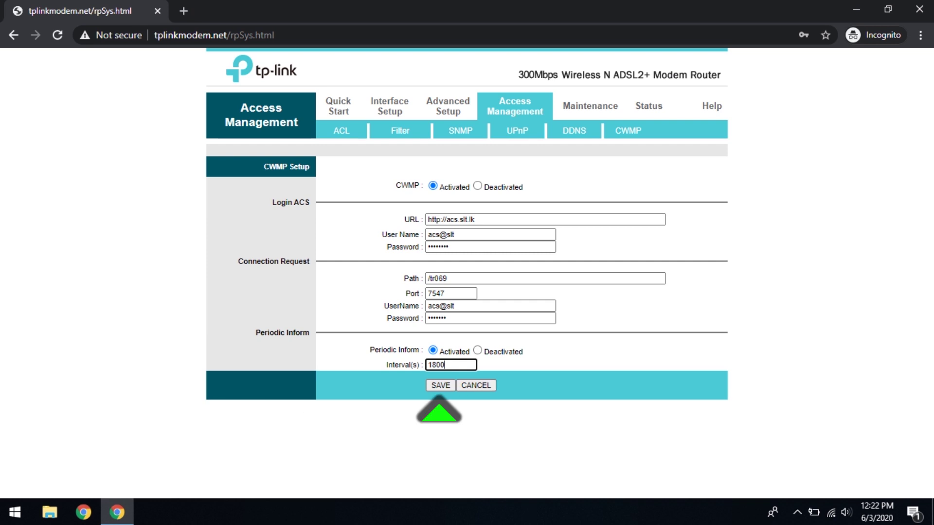
left_click(441, 385)
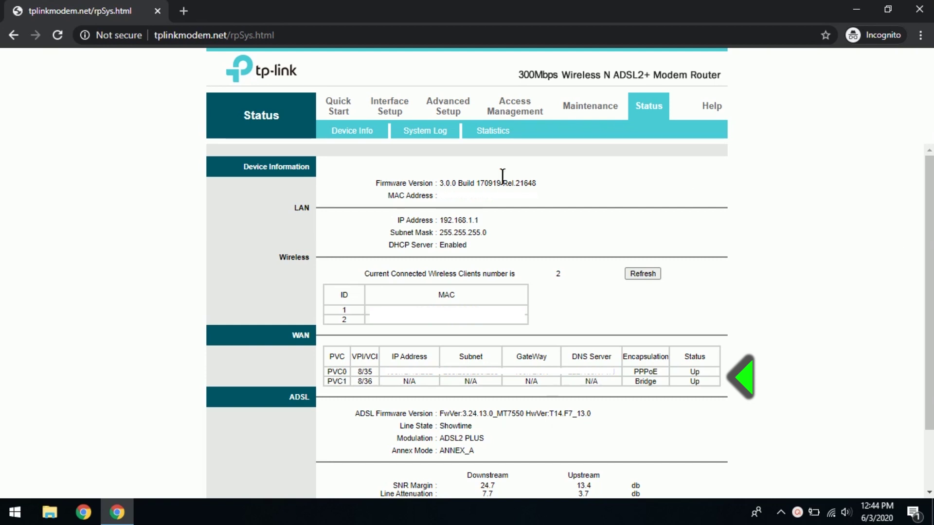
- Open the Status page's Device Information to check both WAN connections are Up
left_click(343, 110)
left_click(653, 107)
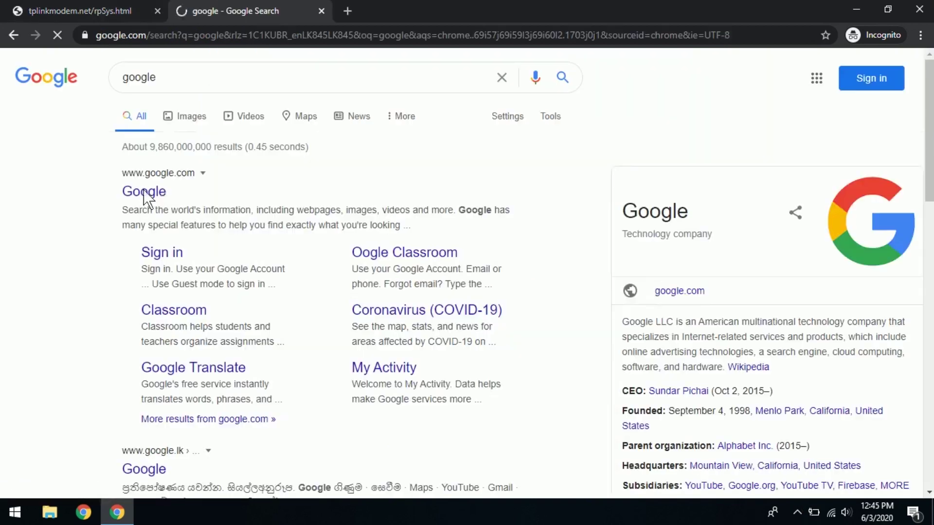
- Search Google for 'bbc news' from the google.com home page
left_click(143, 191)
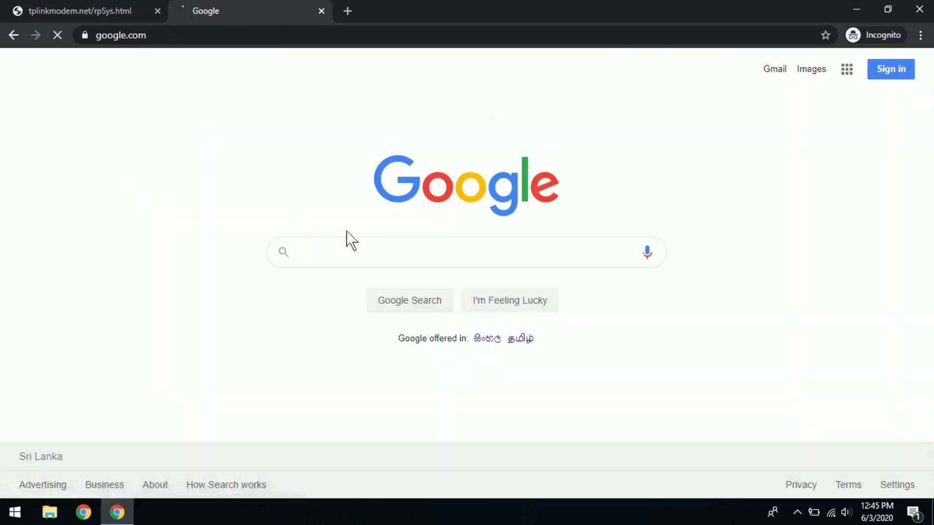
left_click(350, 251)
type("bbc news")
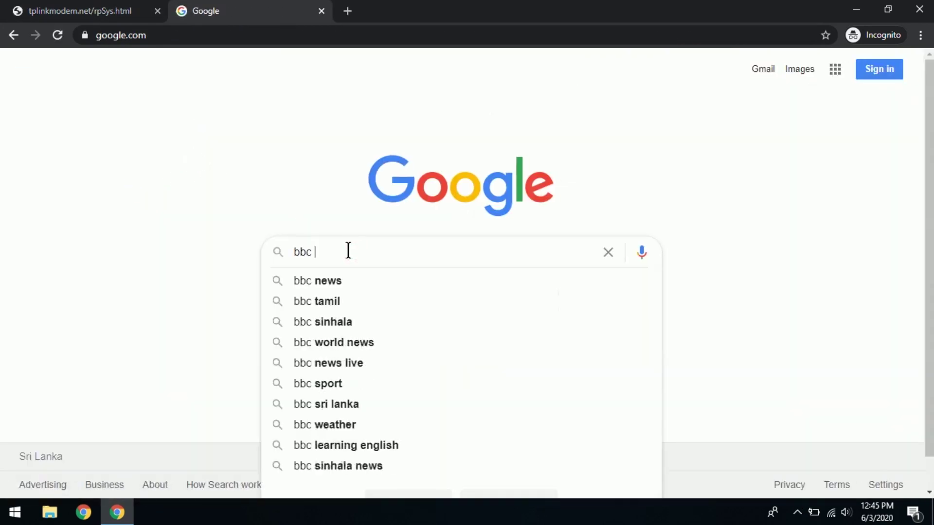
key("Return")
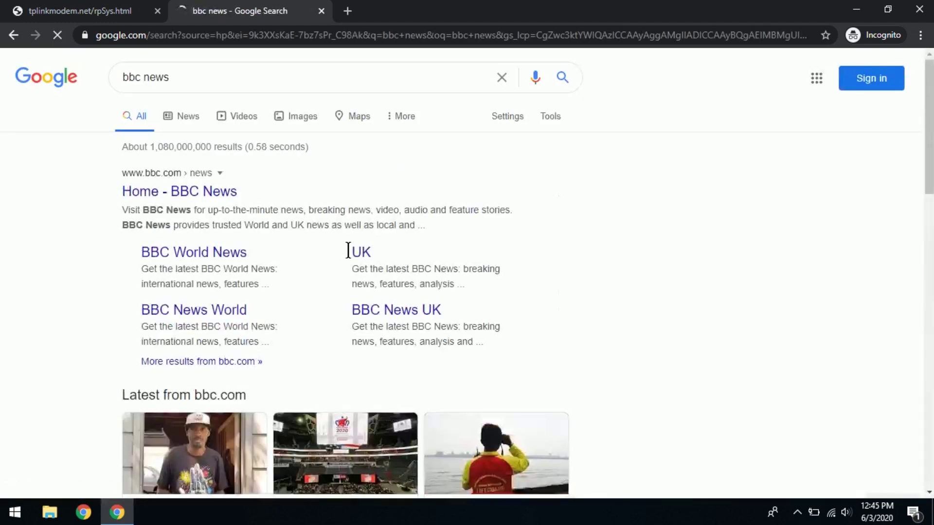